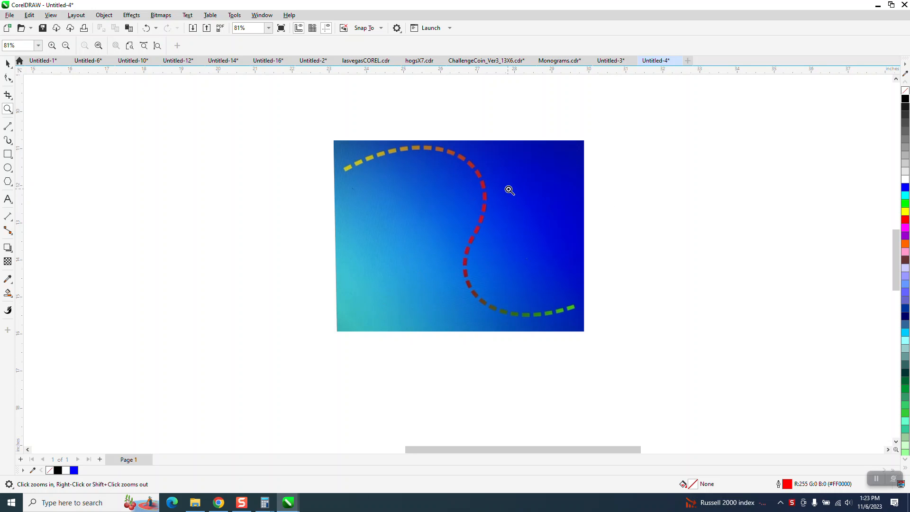
Draw an S-shaped path from two joined 3-point curves, about 11.9 by 6.7 in, beside the reference image
scroll(511, 190, "down", 1)
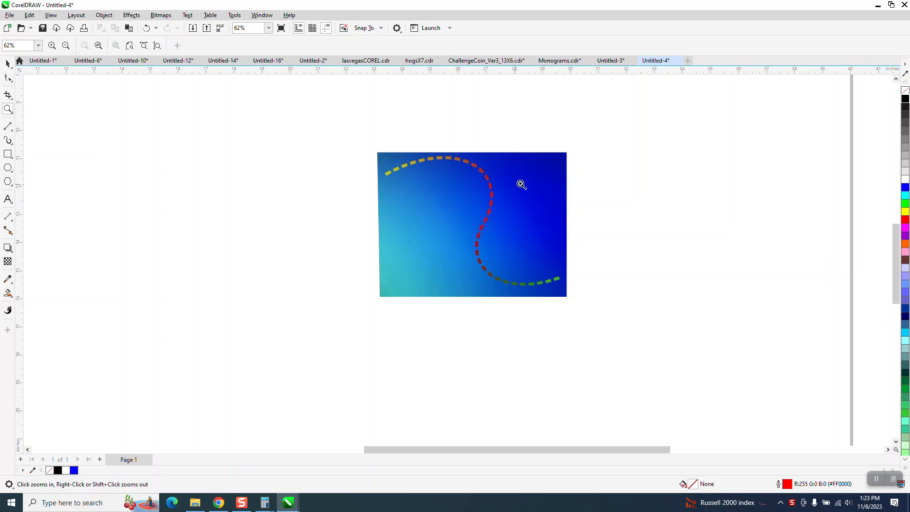
left_click(14, 137)
left_click(50, 189)
left_click_drag(124, 181, 306, 248)
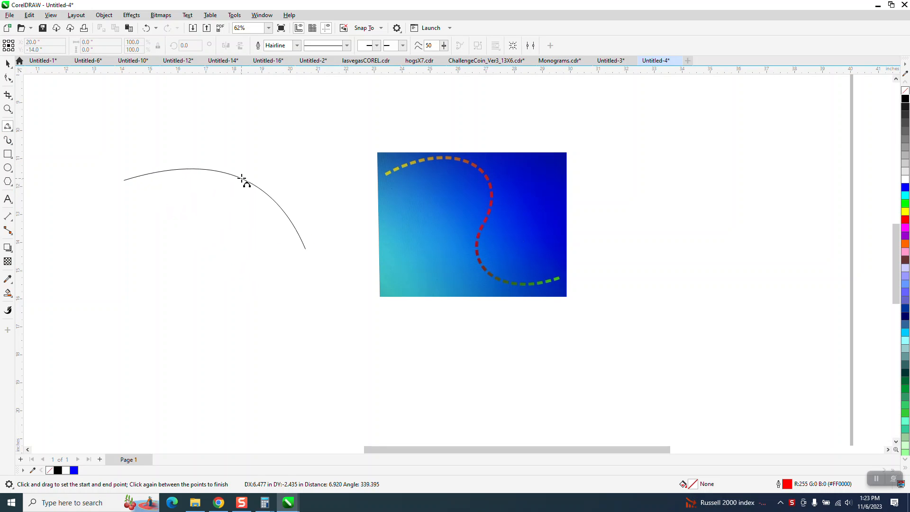
left_click(256, 174)
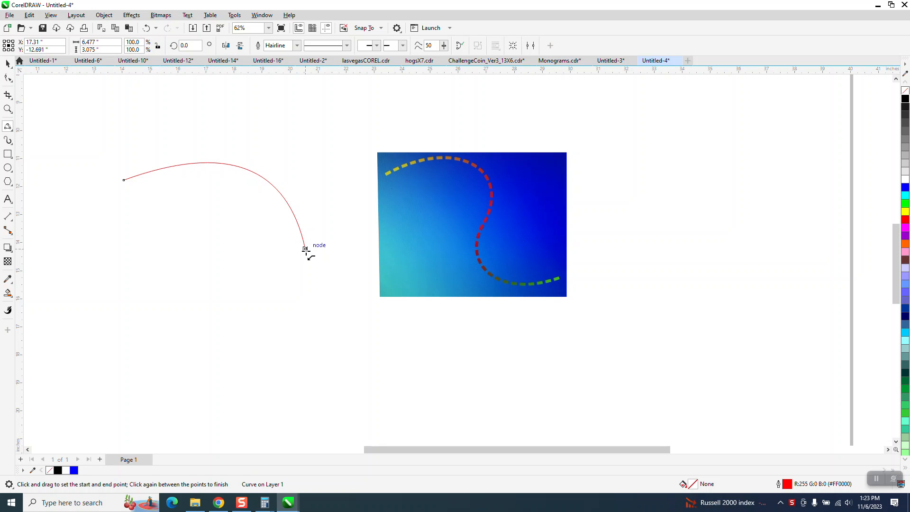
left_click_drag(305, 249, 458, 349)
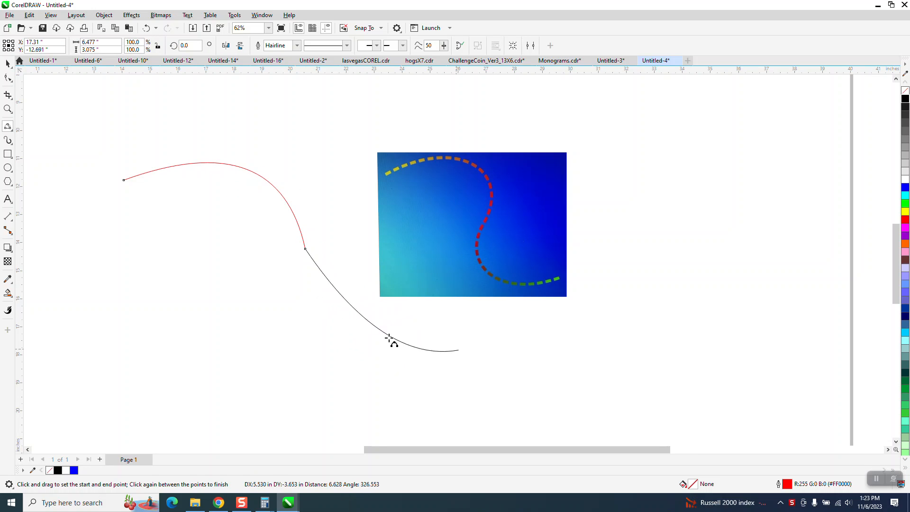
left_click(349, 326)
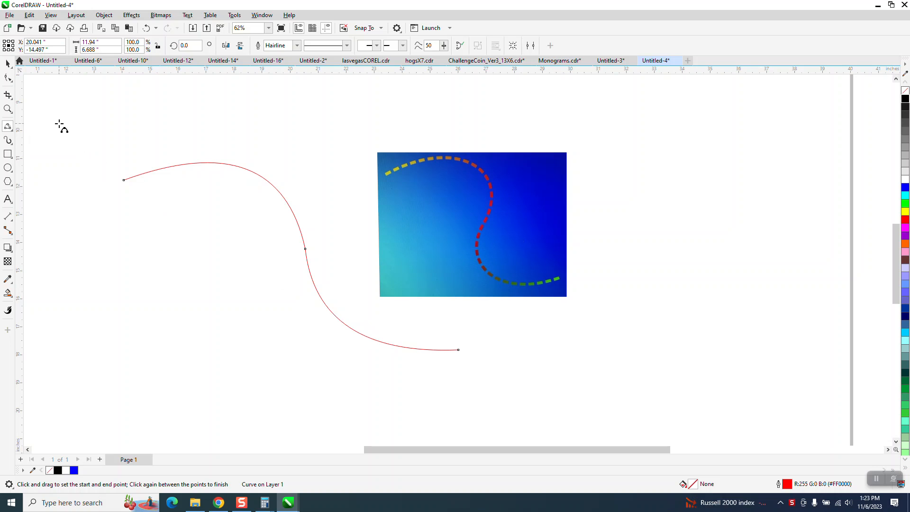
Raise the curve's lower end node, pull its handle down to deepen the dip, and move the reference image clear of the curve
left_click(8, 77)
left_click(458, 350)
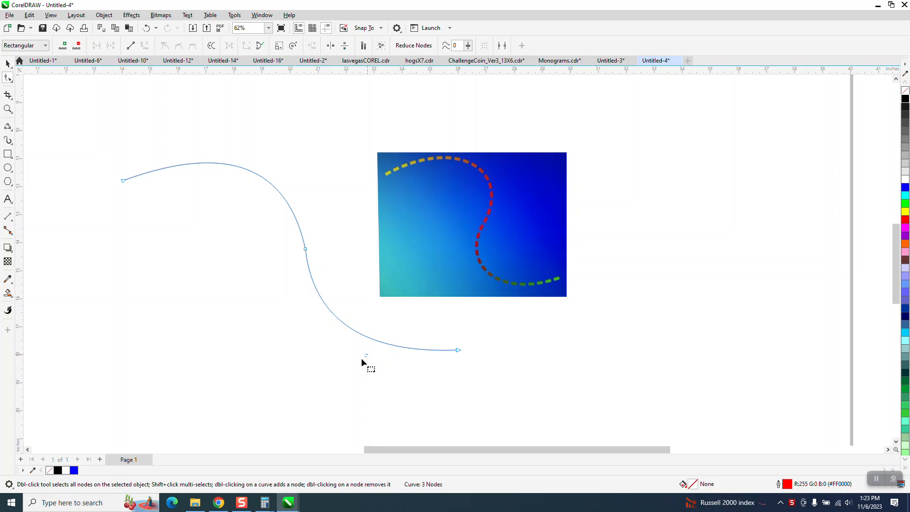
left_click_drag(458, 350, 455, 313)
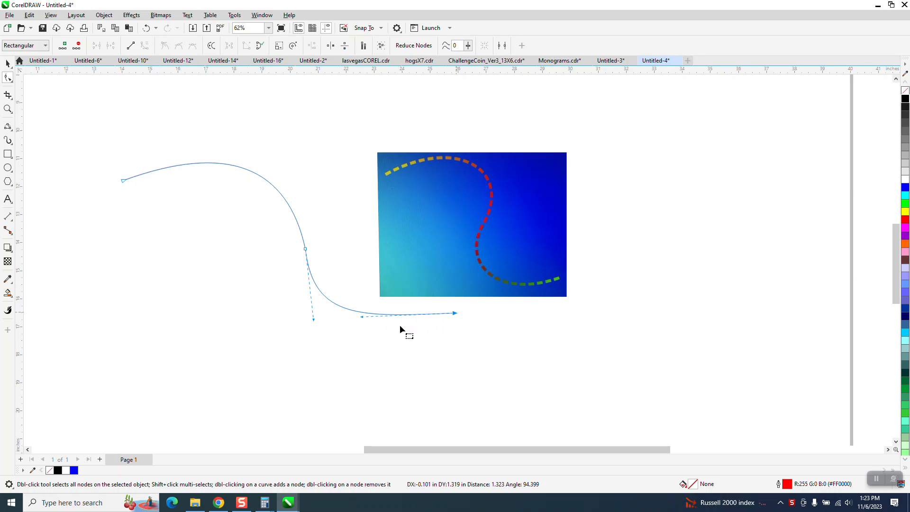
left_click_drag(363, 320, 339, 360)
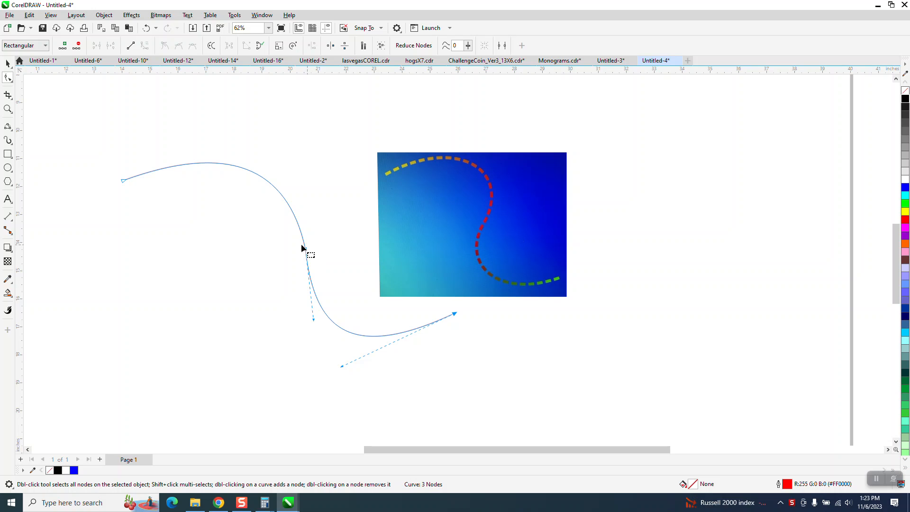
left_click(7, 63)
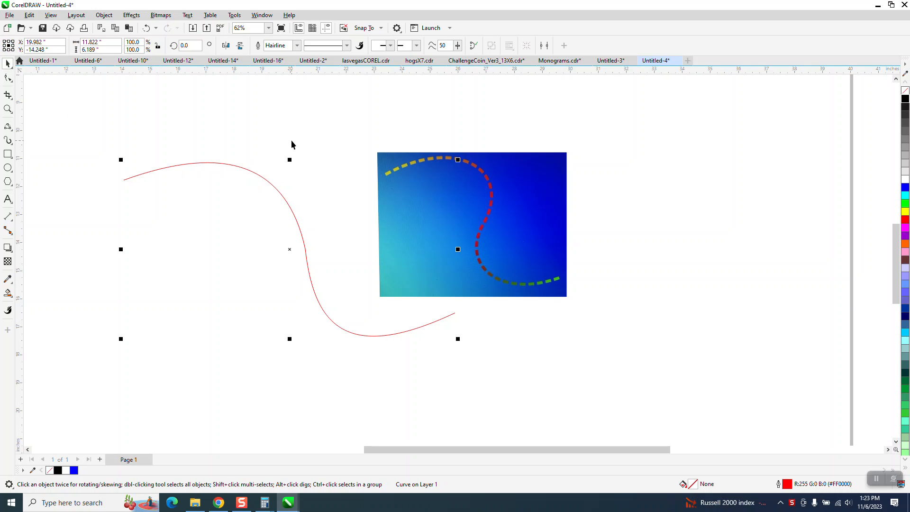
left_click_drag(449, 204, 584, 190)
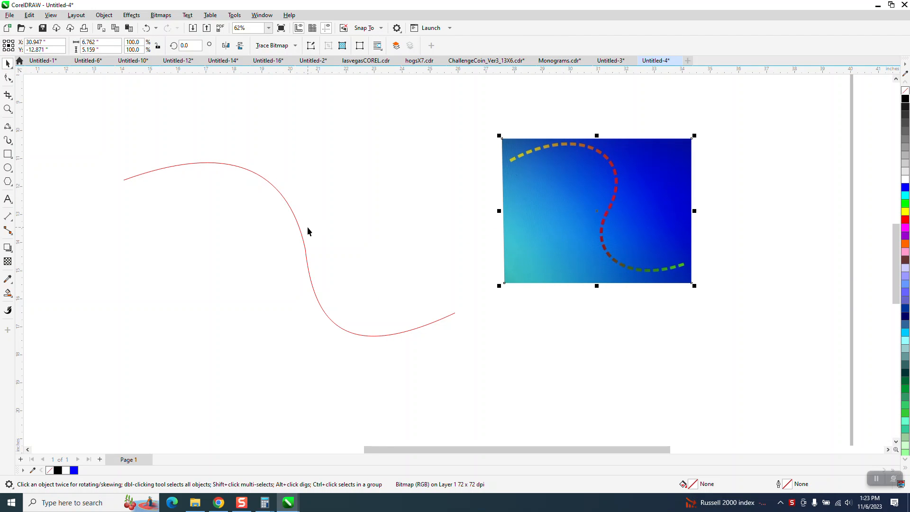
Set the curve's outline width to 0.5 in and reduce it to 0.25 in
left_click(301, 230)
left_click(297, 46)
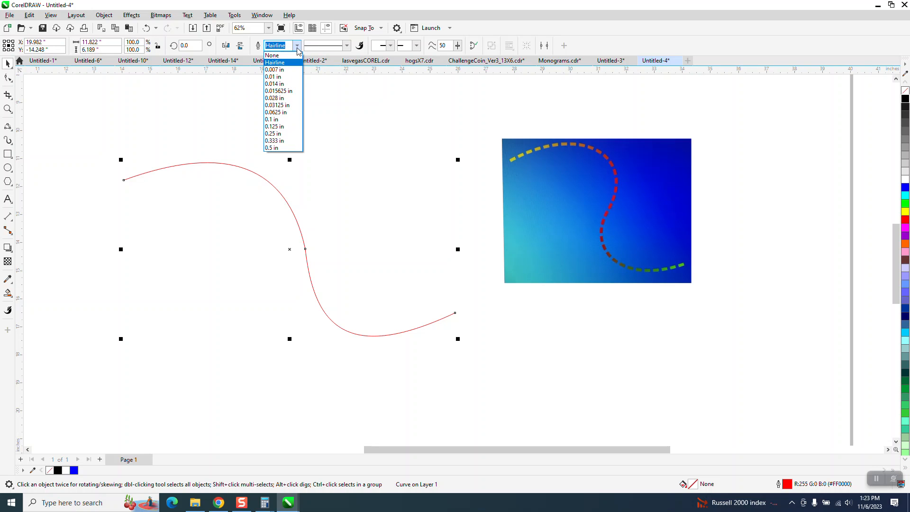
left_click(287, 148)
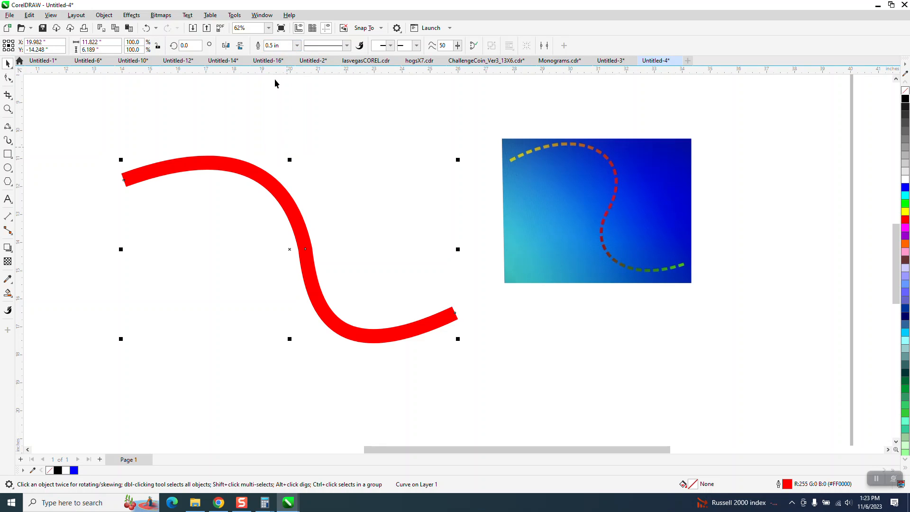
left_click(296, 46)
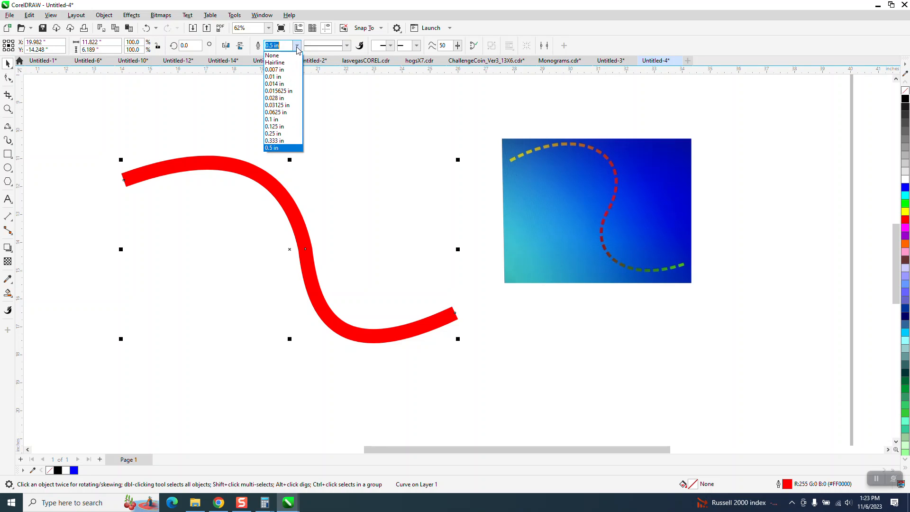
left_click(286, 134)
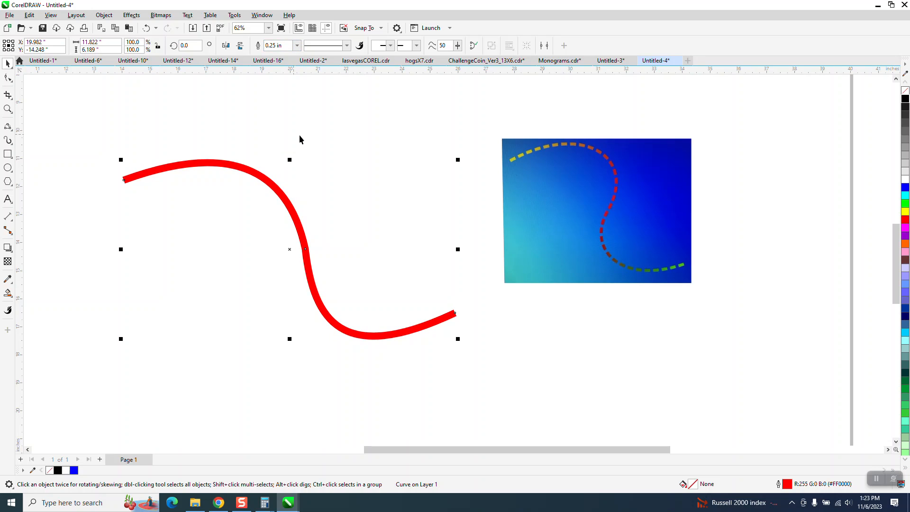
Try a widely spaced dotted line style on the curve and replace it with an evenly spaced dashed style
left_click(347, 46)
left_click(356, 96)
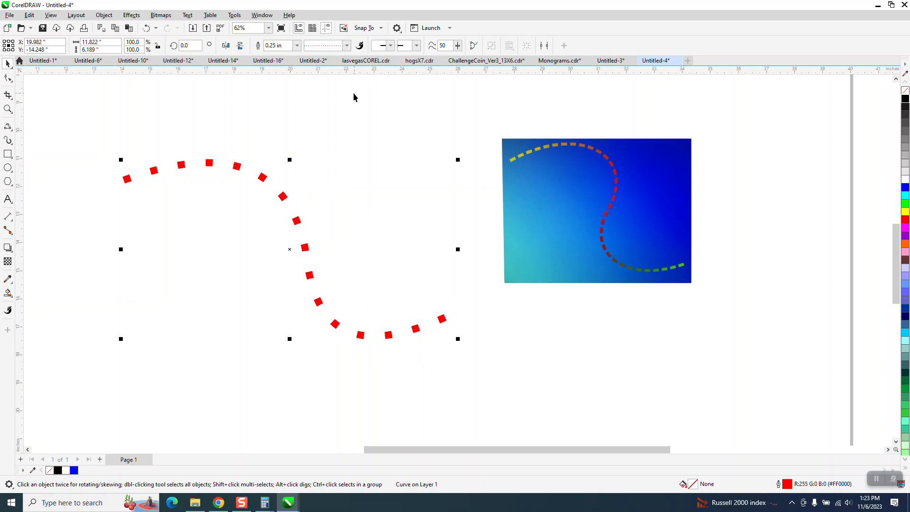
left_click(347, 46)
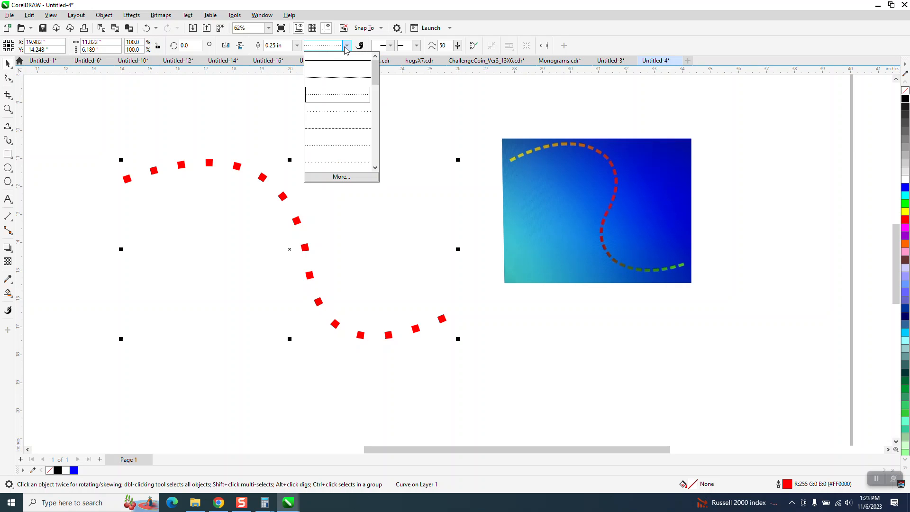
left_click(352, 128)
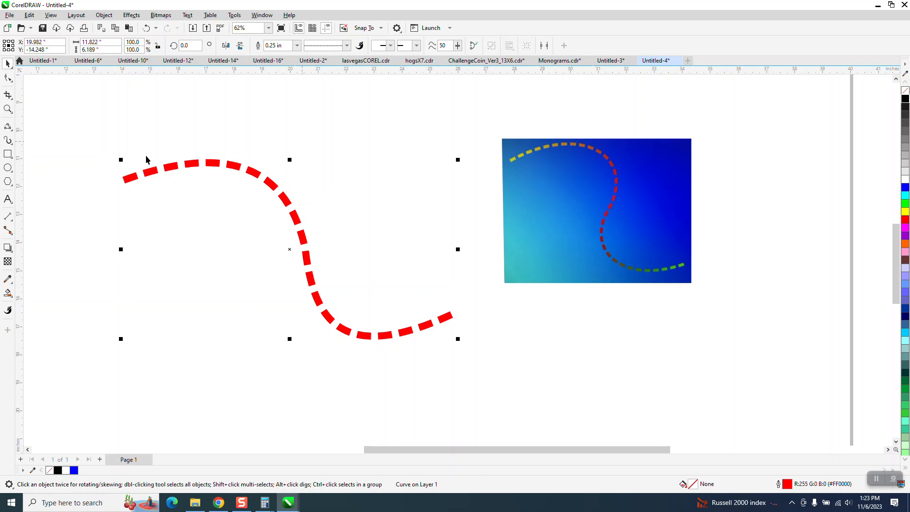
Create a rectangle that exactly fits the extents of the dashed curve
left_click(9, 79)
scroll(399, 227, "down", 1)
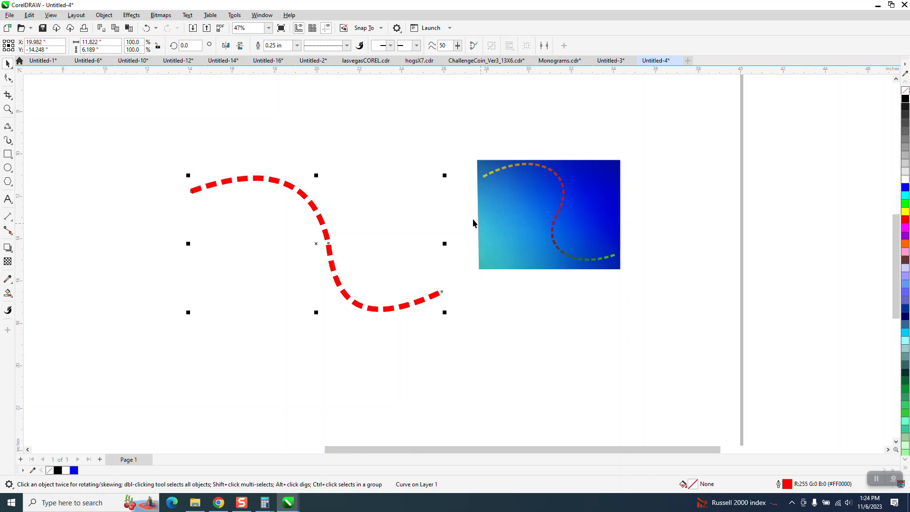
left_click(413, 221)
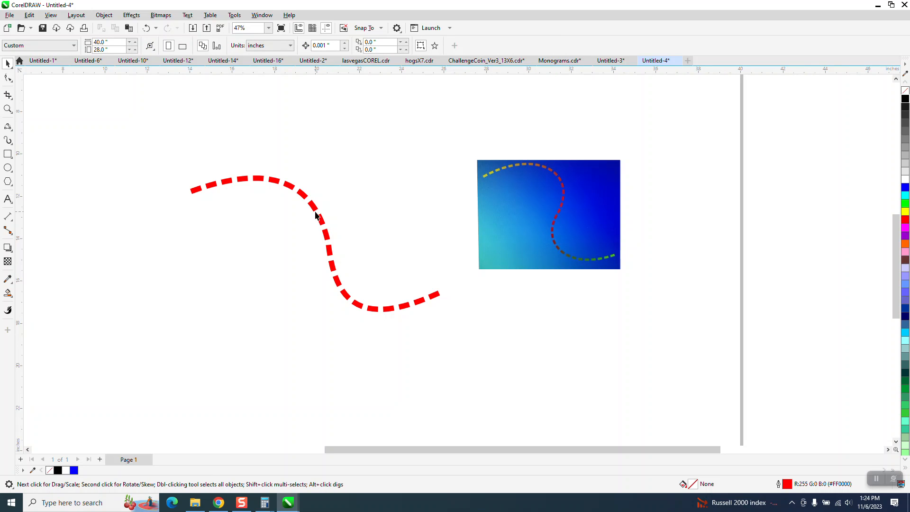
left_click(316, 208)
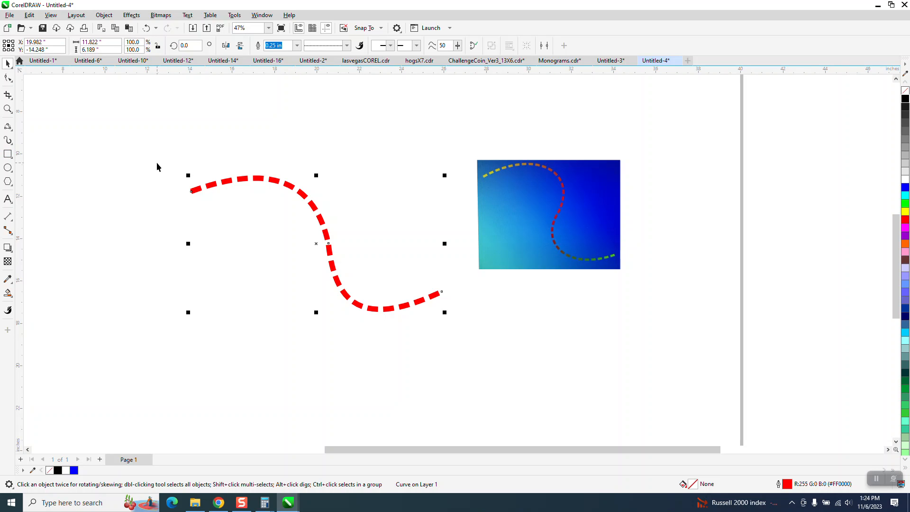
double_click(8, 154)
left_click(7, 63)
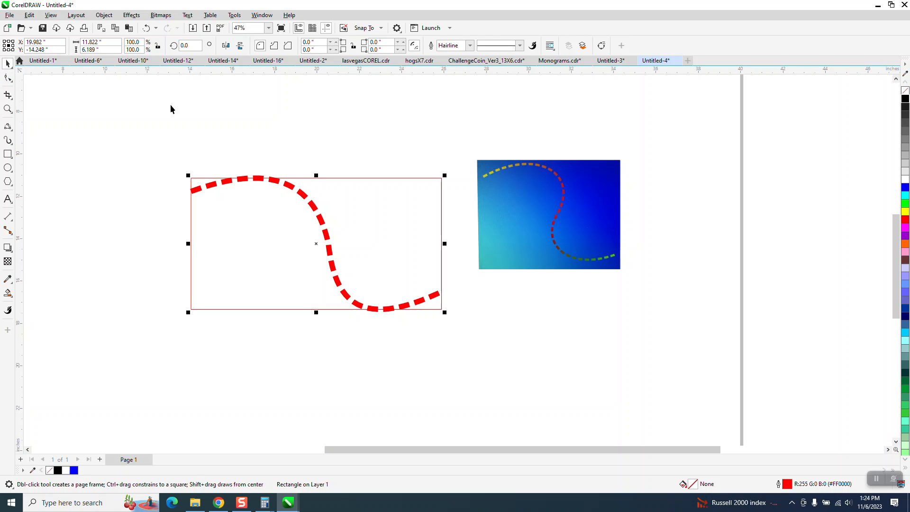
Stretch the rectangle outward on all four sides to about 13.4 by 7.5 in, leaving a margin around the curve
left_click_drag(317, 174, 315, 160)
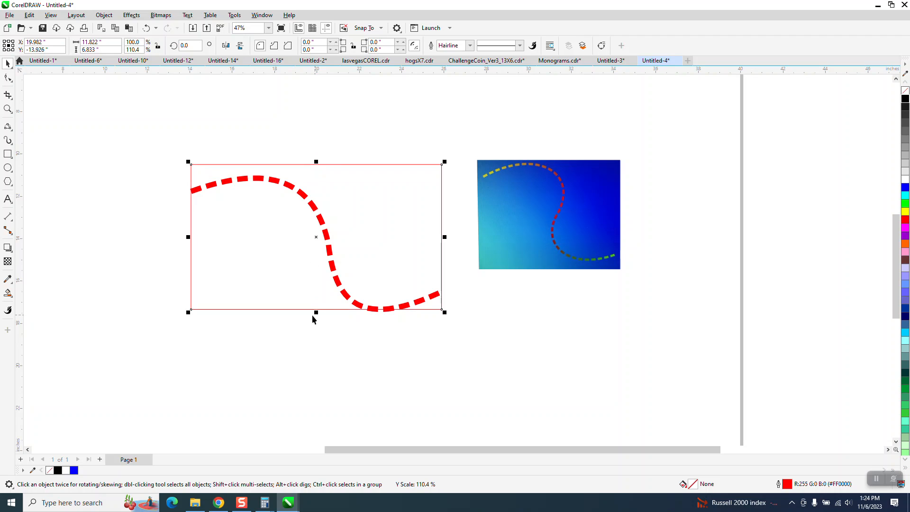
left_click_drag(316, 312, 317, 327)
left_click_drag(444, 244, 455, 244)
left_click_drag(188, 244, 167, 243)
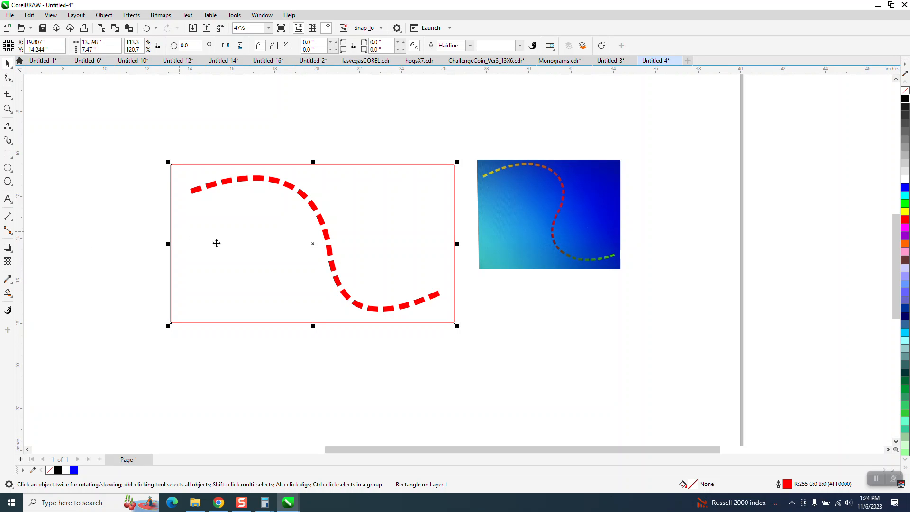
Fill the rectangle with blue and send it behind the dashed curve
left_click(241, 329)
left_click(272, 260)
scroll(901, 193, "up", 5)
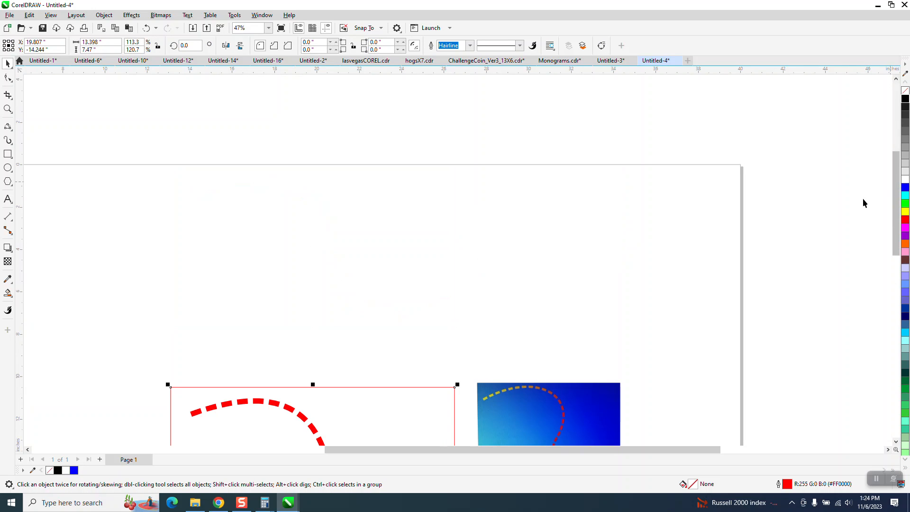
scroll(432, 223, "down", 1)
left_click(904, 187)
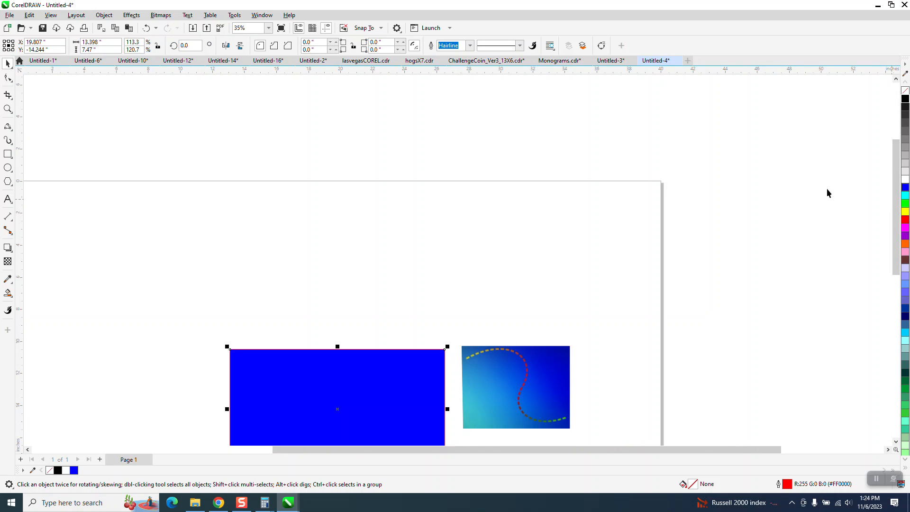
scroll(353, 171, "down", 2)
left_click(104, 15)
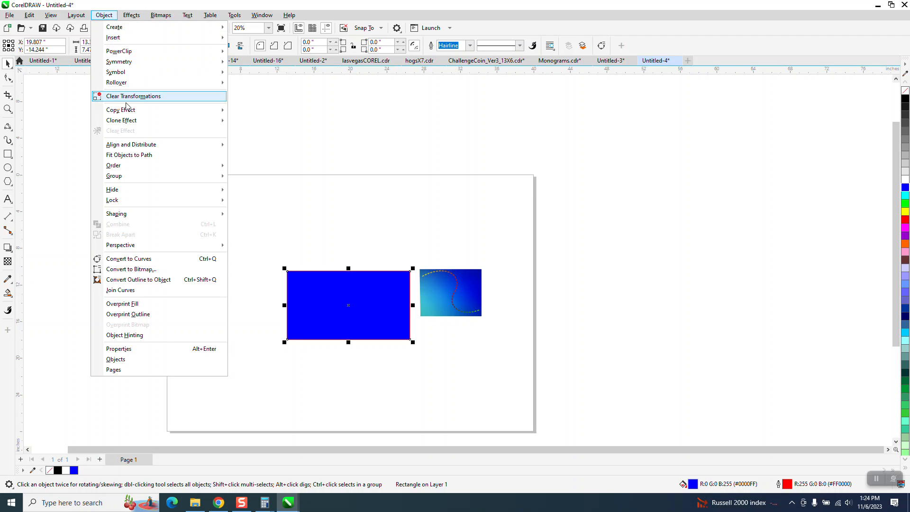
left_click(252, 182)
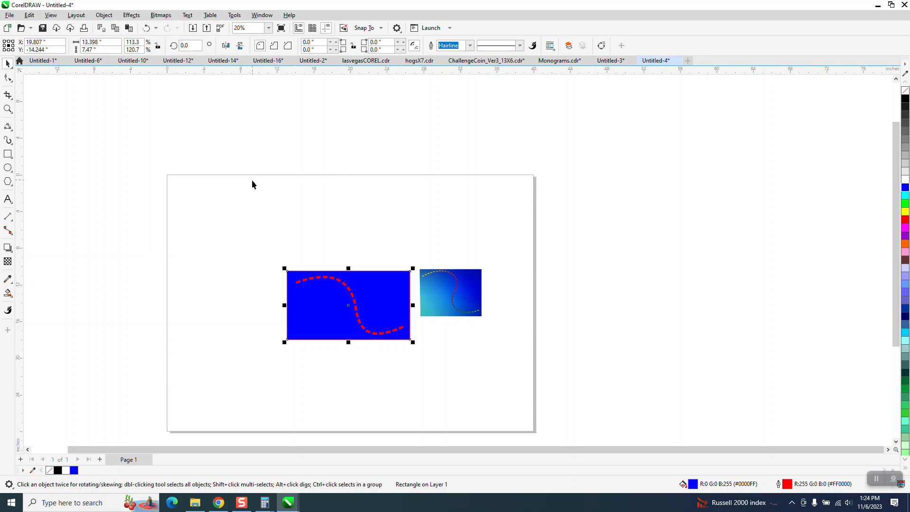
Apply an interactive fountain fill to the dashed curve, running from its lower end to its upper start
left_click_drag(240, 225, 538, 348)
key("z")
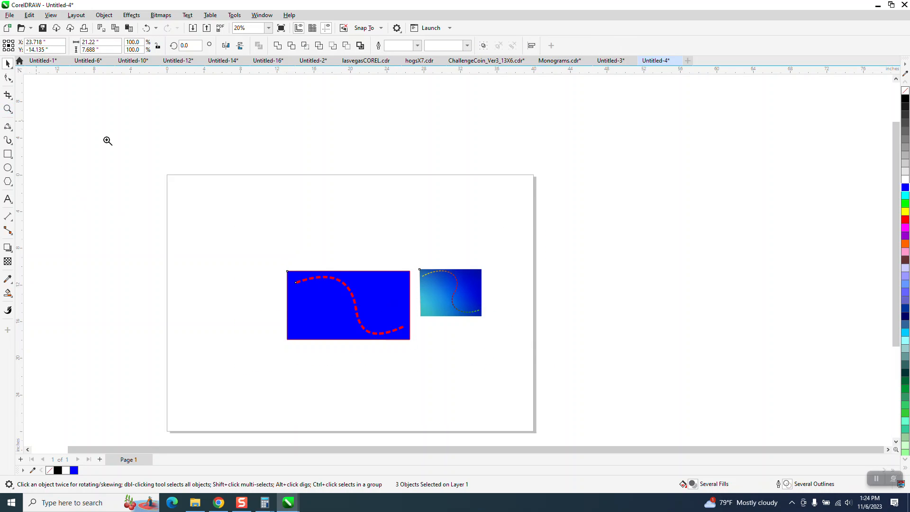
left_click_drag(305, 304, 518, 358)
left_click(7, 65)
key("Escape")
left_click(129, 146)
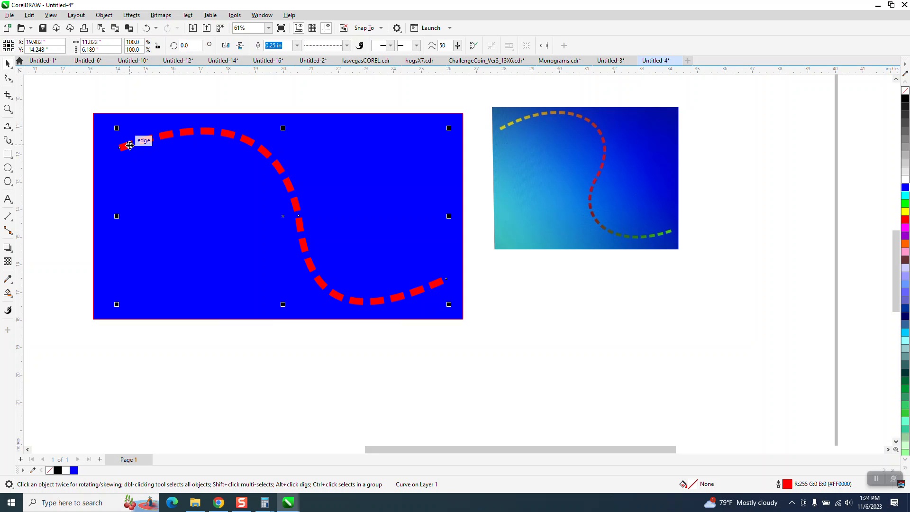
left_click(12, 296)
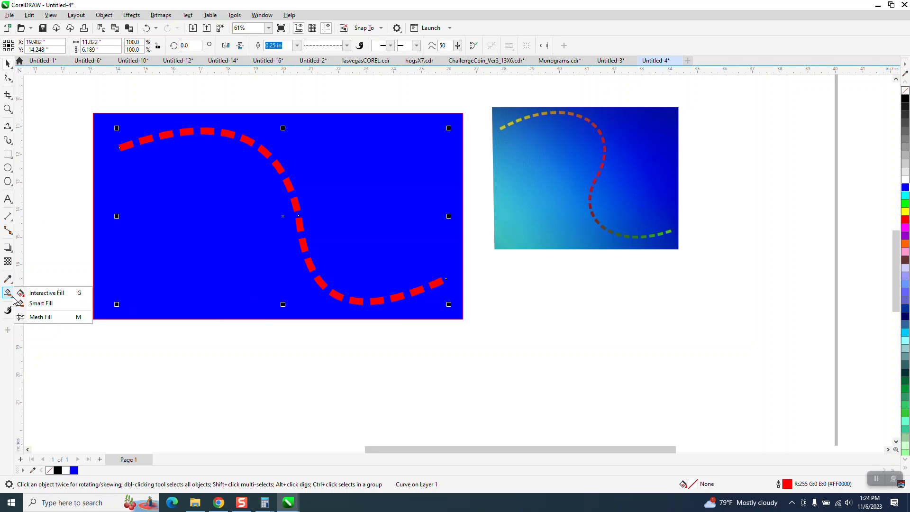
left_click(35, 296)
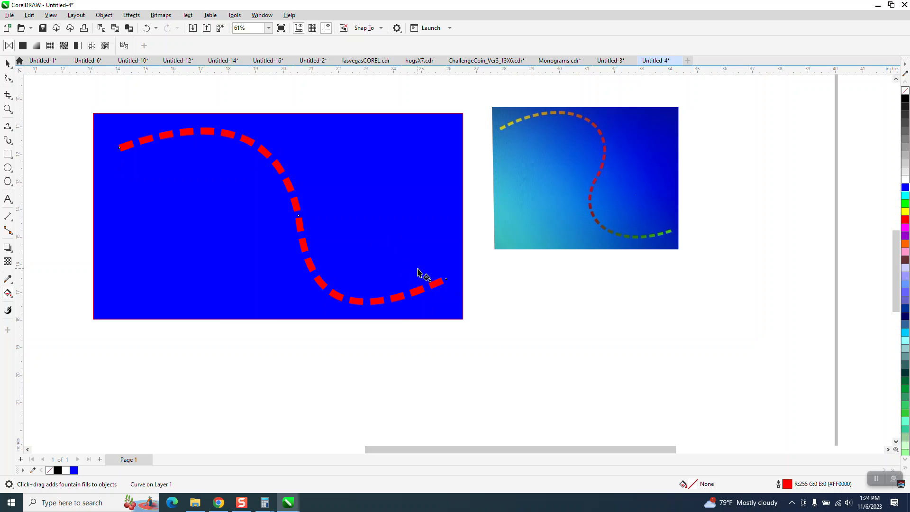
left_click_drag(436, 283, 137, 140)
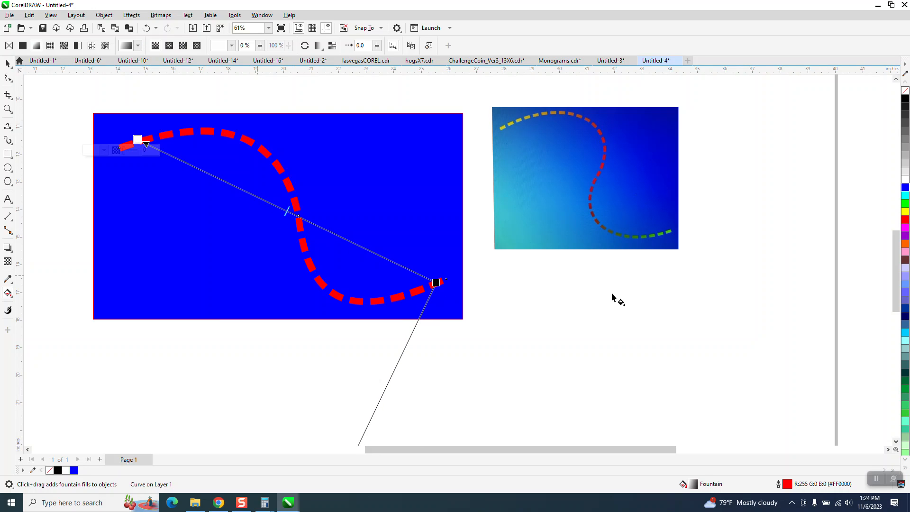
Try green as the fountain fill's end colour at the curve's upper start and undo the colour change
left_click_drag(905, 206, 138, 141)
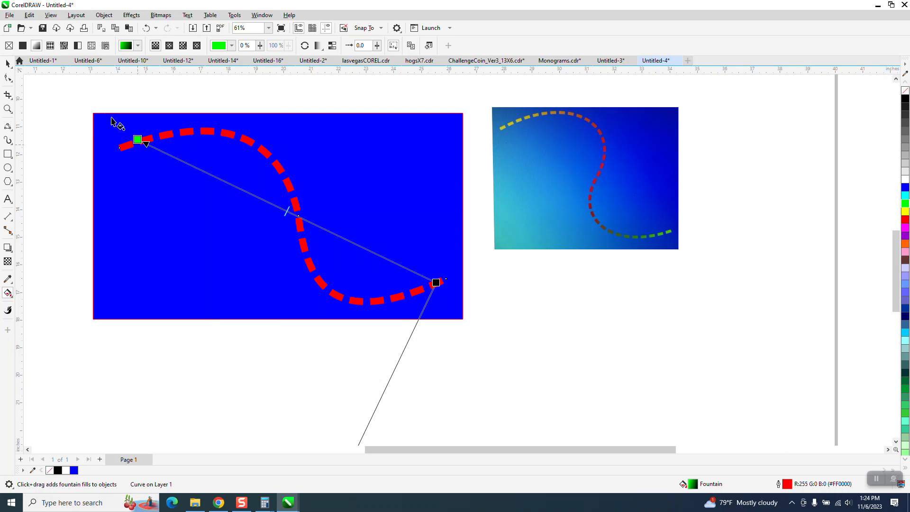
left_click(146, 28)
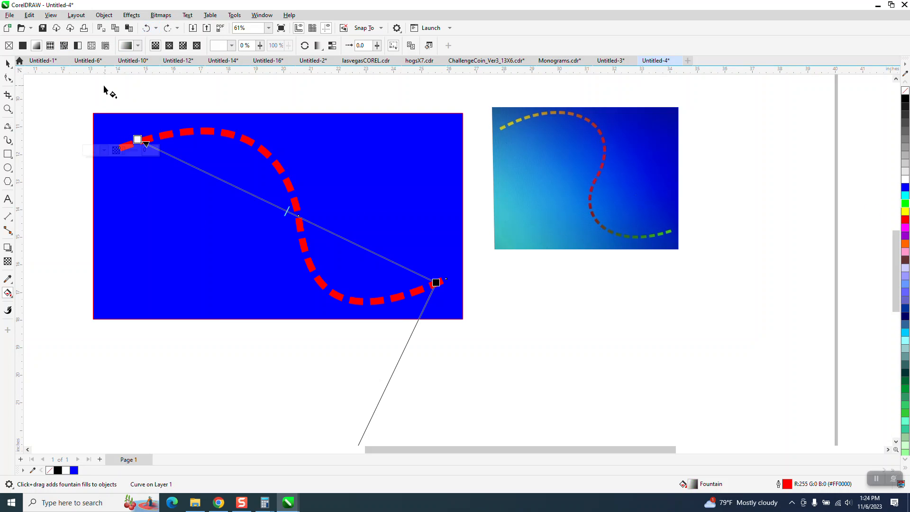
Select the dashed curve and convert its outline to an object
left_click(8, 63)
left_click(35, 92)
left_click(146, 141)
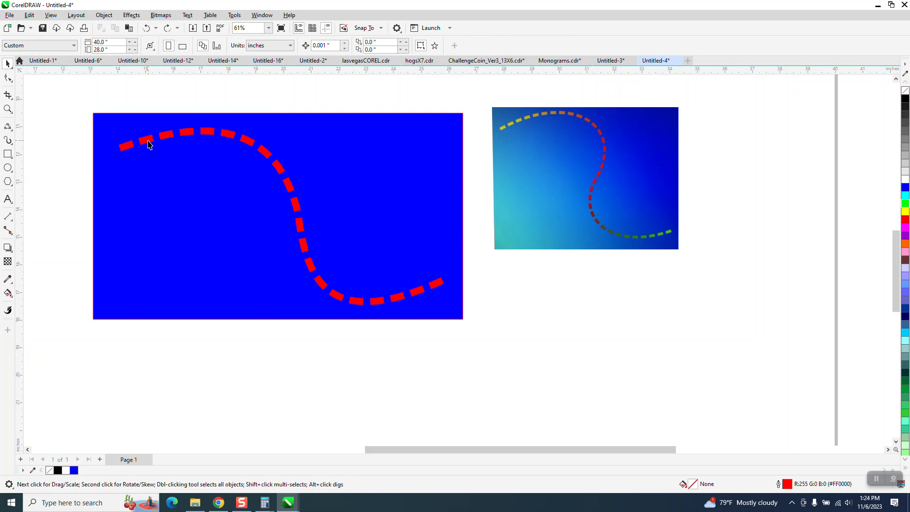
left_click(104, 16)
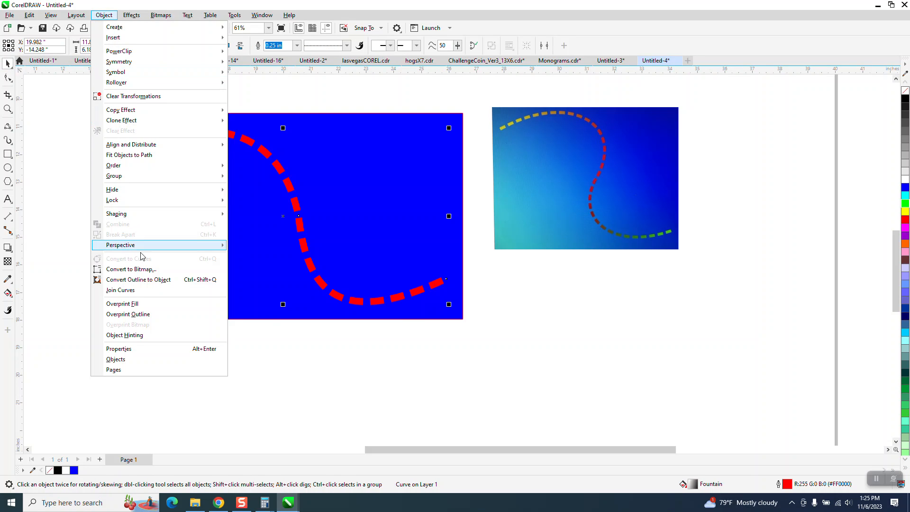
left_click(150, 282)
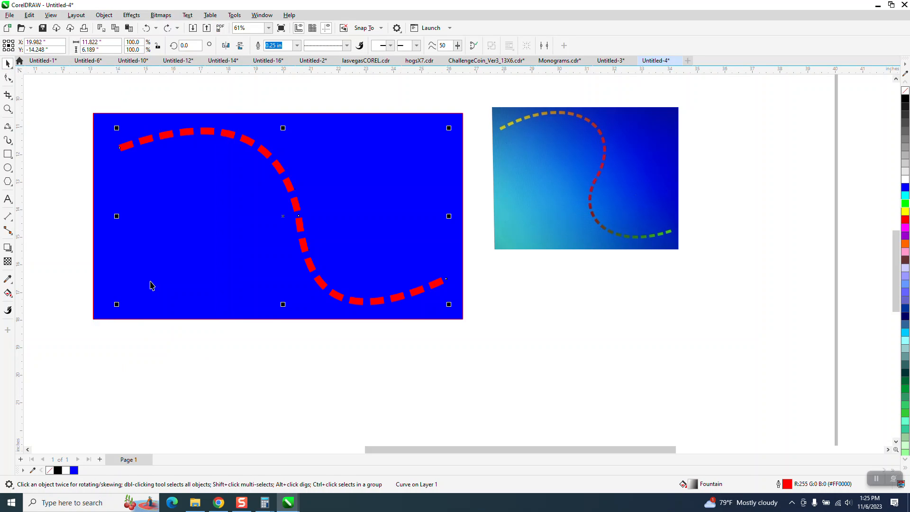
Apply a fountain fill along the converted dashes, with yellow at the upper start and green at the lower end
left_click(8, 293)
left_click_drag(438, 287, 152, 135)
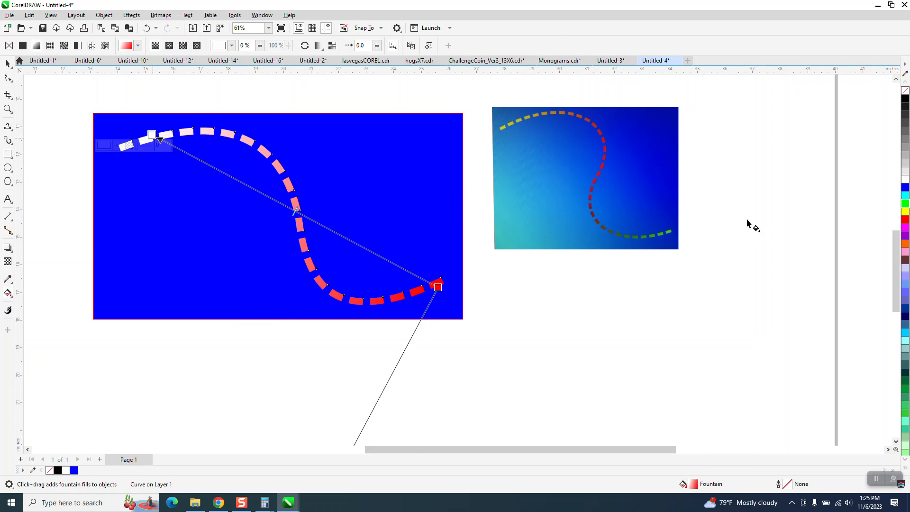
left_click_drag(905, 211, 128, 125)
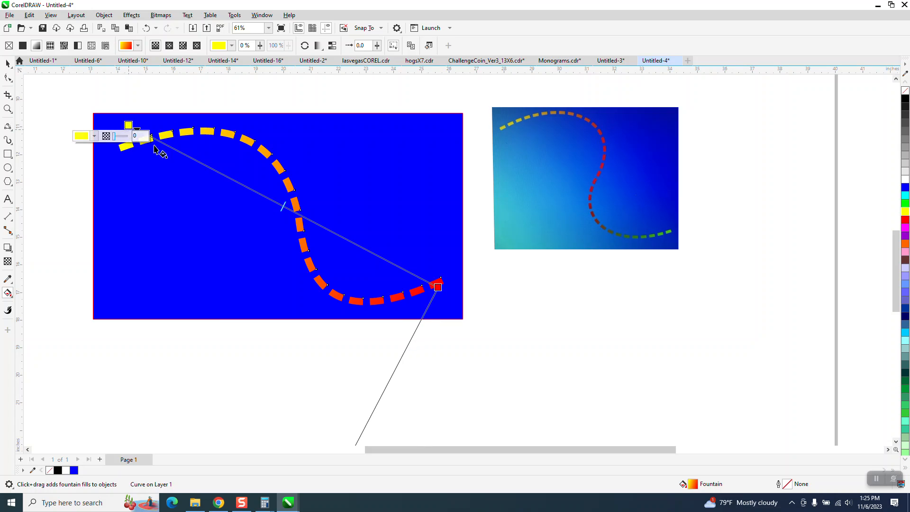
left_click_drag(891, 210, 438, 286)
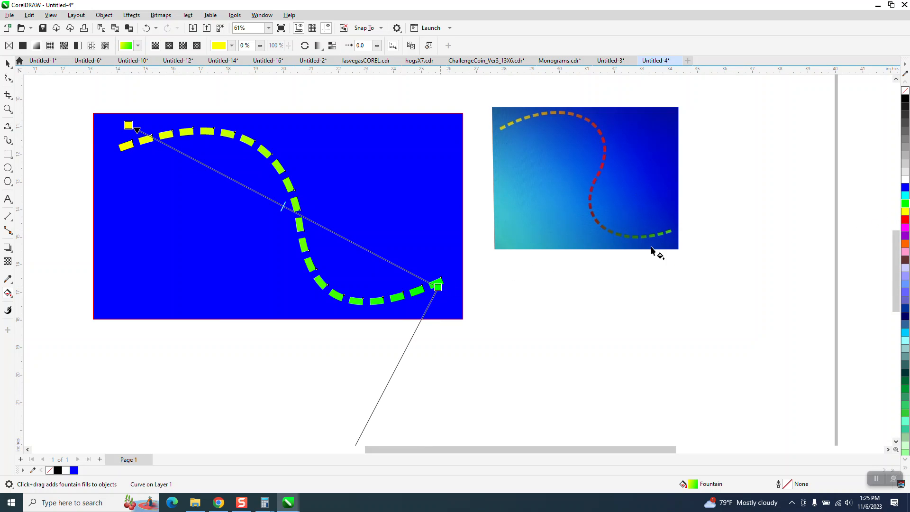
Add a red colour stop at the middle of the dashes' fountain fill, undoing the red accidentally applied to the rectangle
left_click_drag(893, 218, 287, 207)
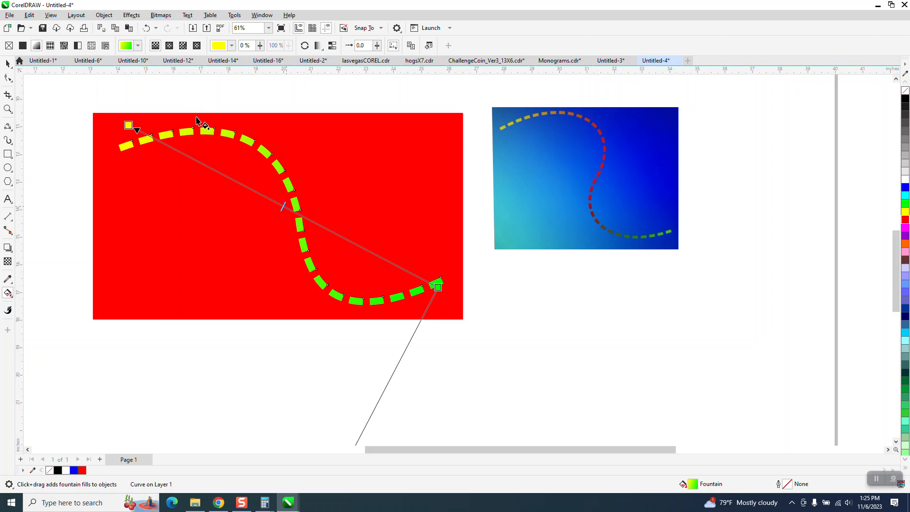
left_click(146, 28)
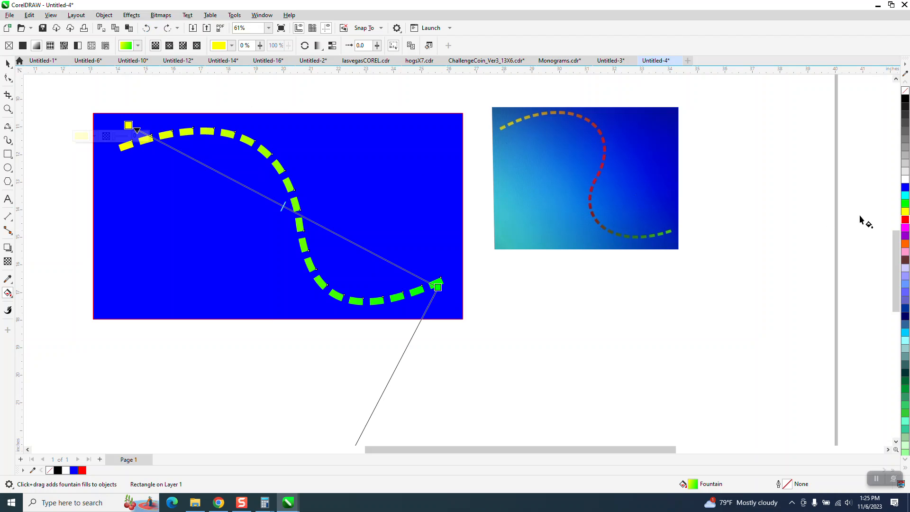
left_click_drag(905, 222, 286, 208)
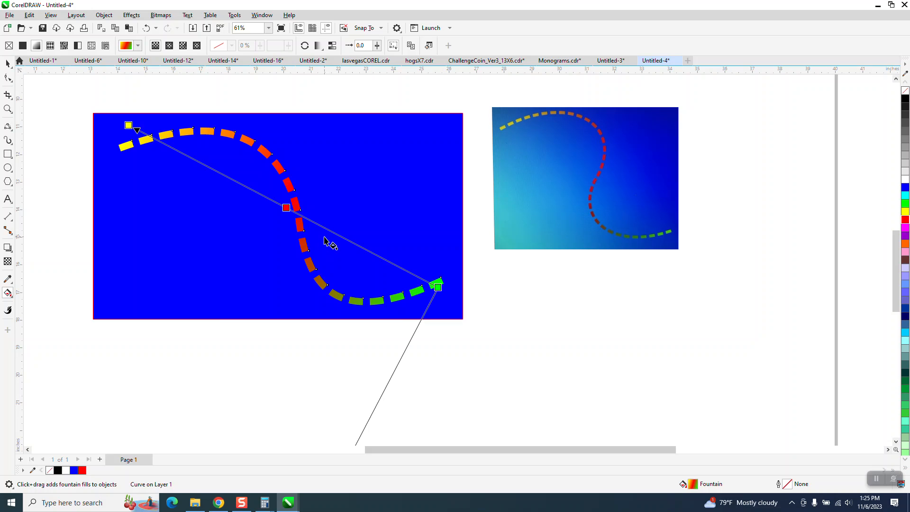
Show the nodes of the converted dashes and undo the fountain fill and the outline conversion
left_click(8, 64)
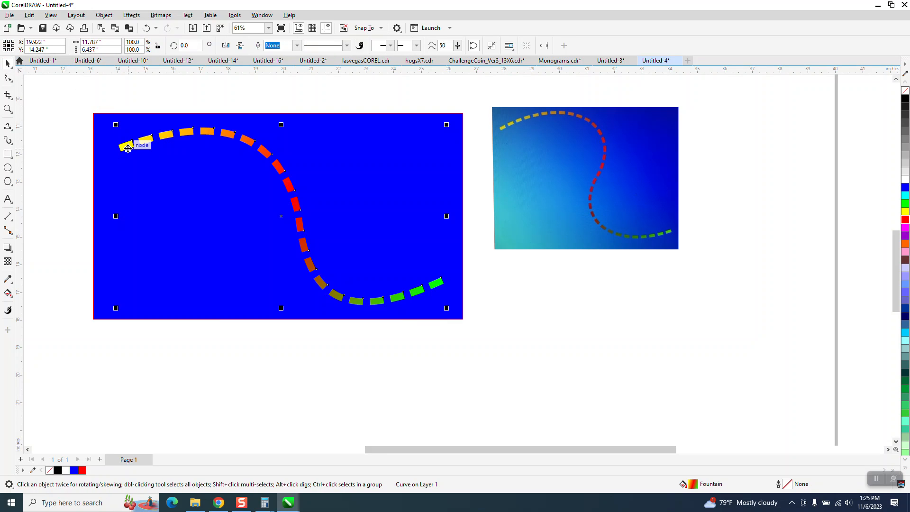
left_click(6, 78)
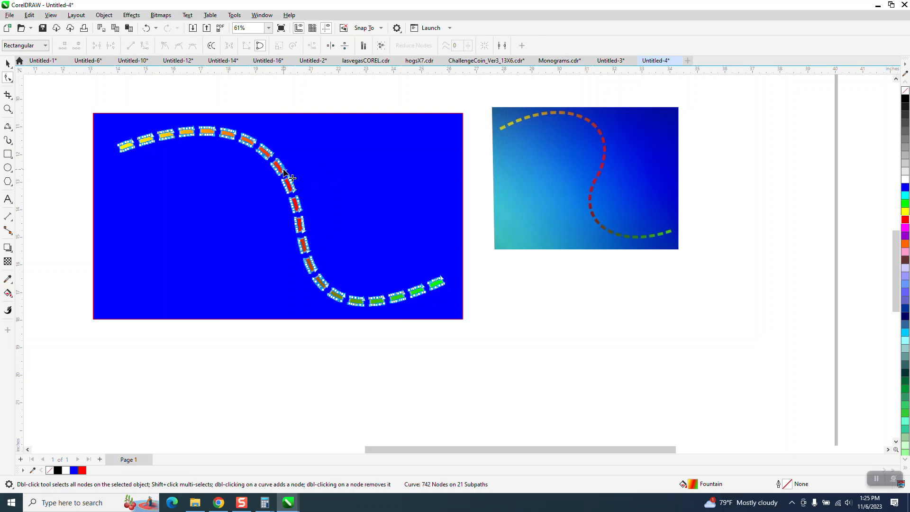
left_click(146, 29)
left_click(146, 30)
left_click(146, 30)
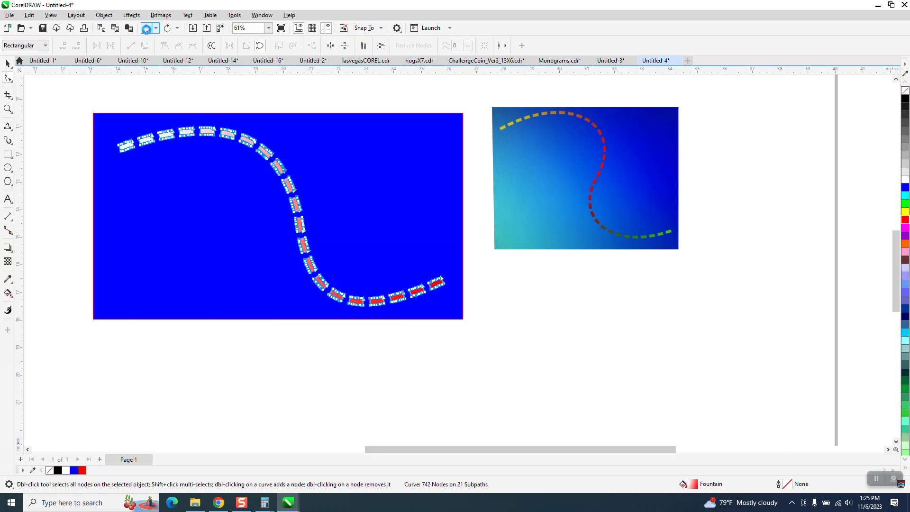
left_click(147, 30)
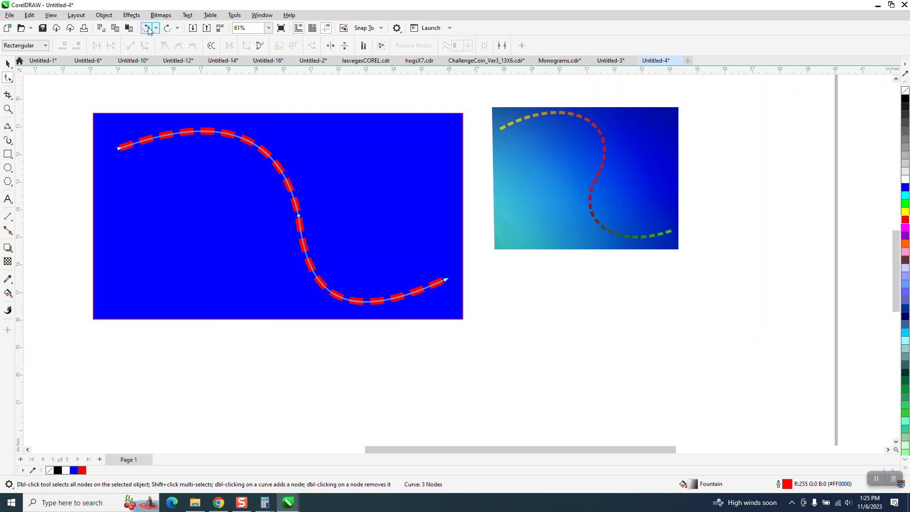
Reshape the dashed curve into fuller bends with its node handles and extend both ends outward, to about 12.5 in wide
left_click(119, 149)
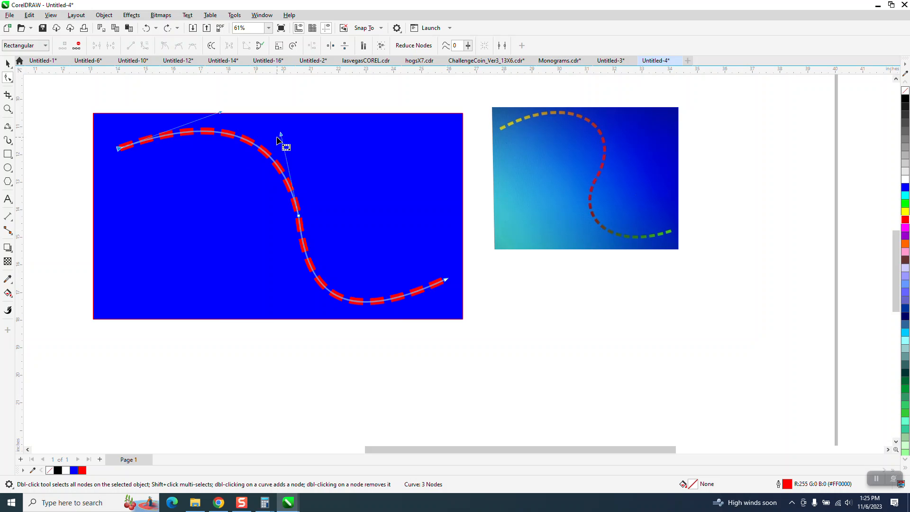
left_click_drag(281, 135, 296, 121)
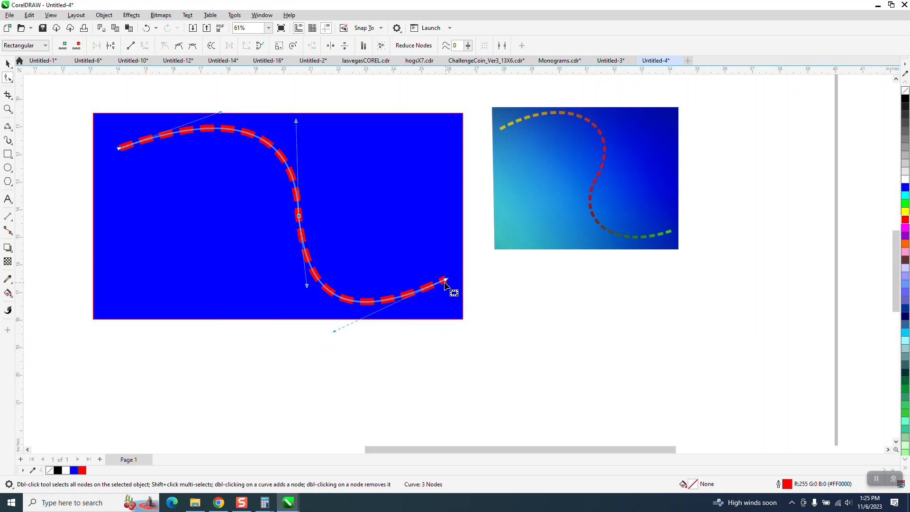
left_click_drag(334, 331, 327, 331)
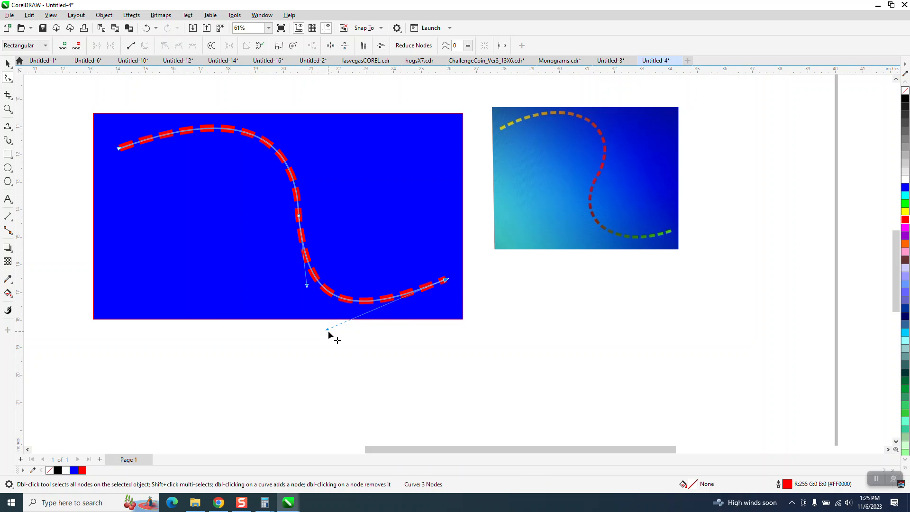
left_click_drag(119, 149, 109, 151)
left_click_drag(448, 281, 457, 278)
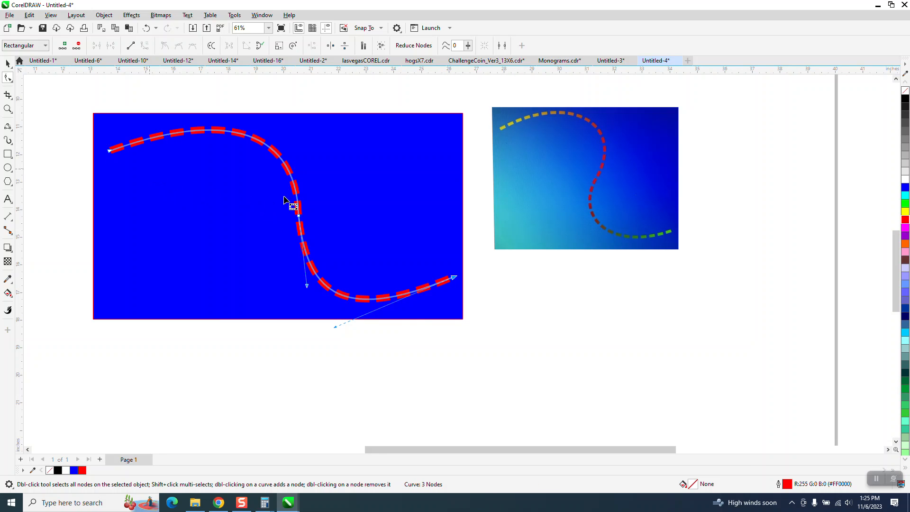
left_click(299, 216)
left_click_drag(308, 287, 290, 298)
Convert the reshaped dashed curve's outline to an object
left_click(7, 63)
left_click(516, 306)
left_click(453, 283)
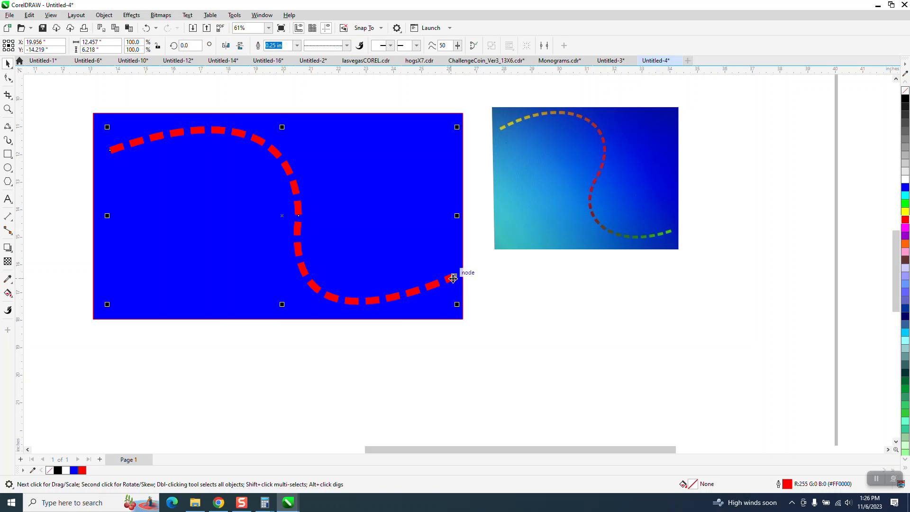
left_click(104, 15)
mouse_move(141, 181)
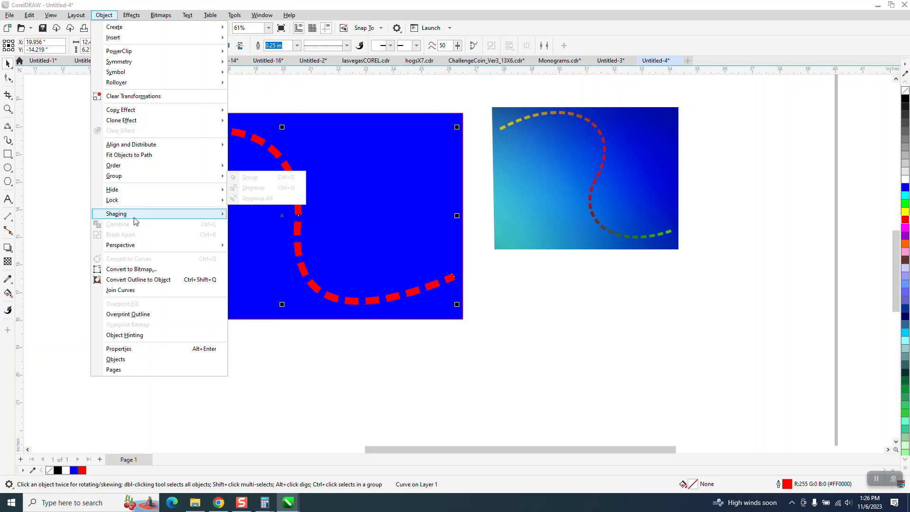
left_click(149, 280)
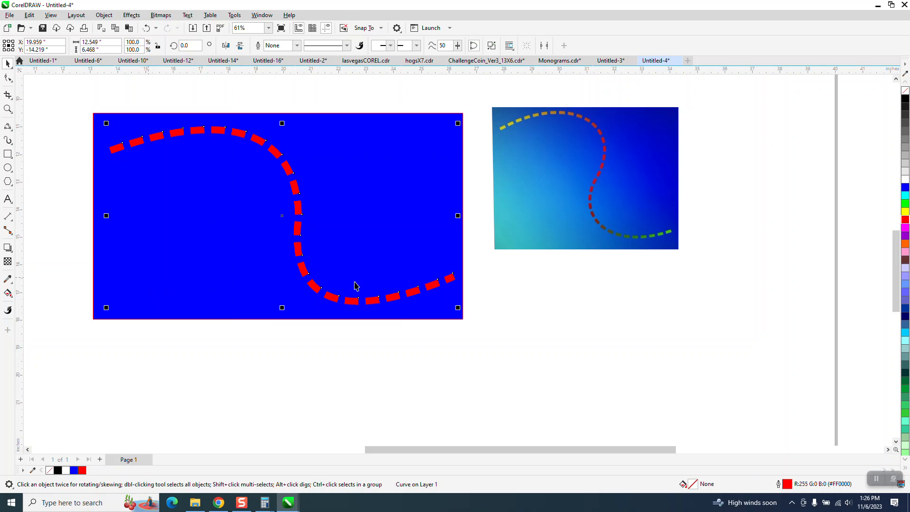
Break the converted curve apart into separate dashes and delete the last dash at its lower end
left_click(105, 15)
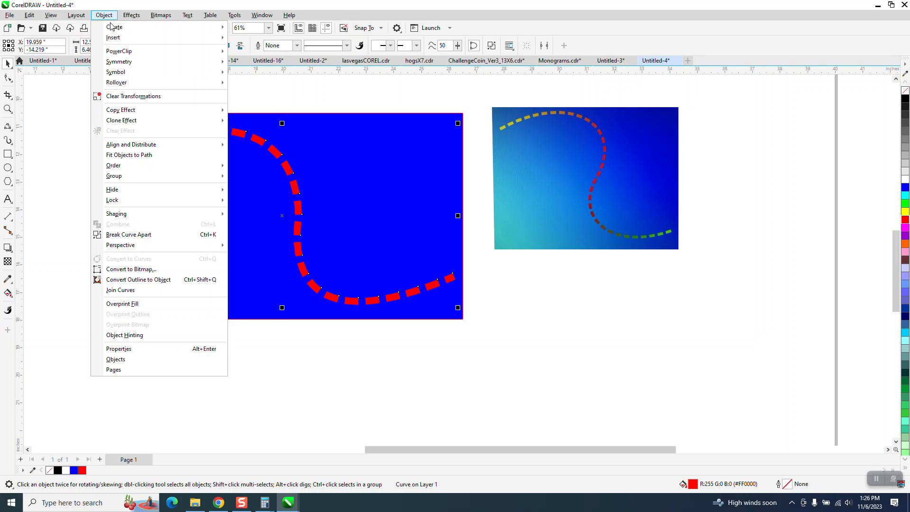
left_click(140, 237)
left_click(8, 79)
left_click_drag(471, 265, 441, 303)
key("Delete")
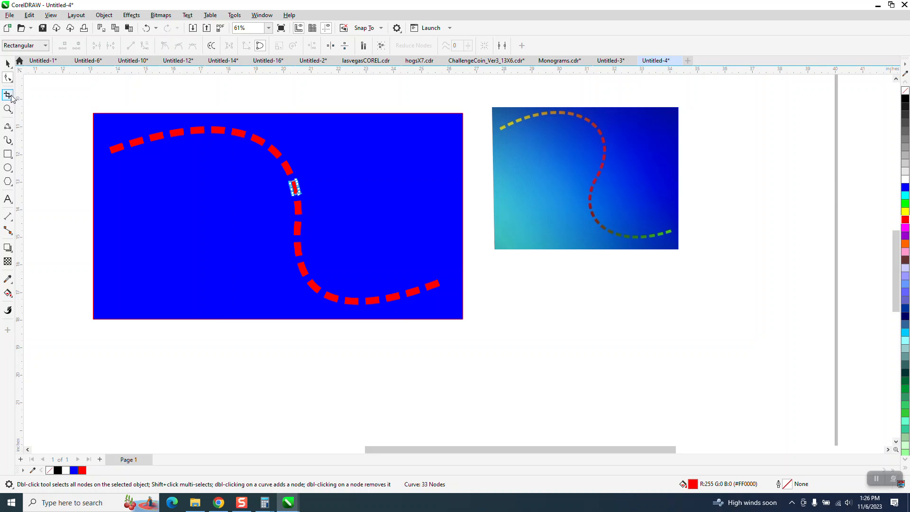
Select all the separate dashes inside the rectangle and group them
left_click(8, 63)
left_click_drag(108, 114, 463, 317)
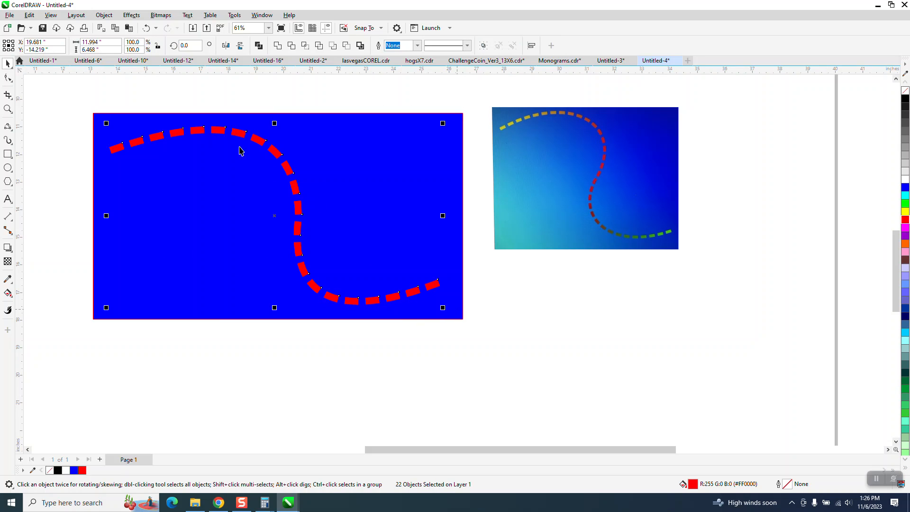
left_click(103, 15)
mouse_move(130, 181)
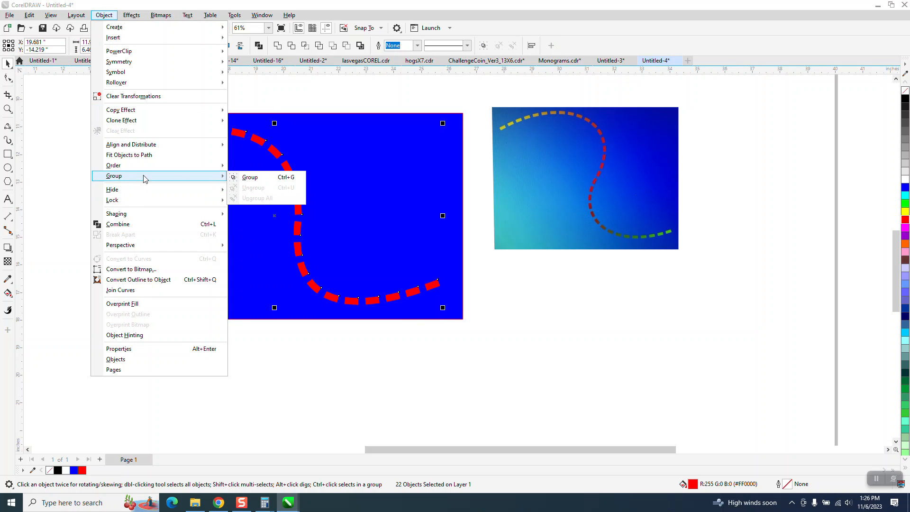
left_click(247, 181)
left_click(419, 344)
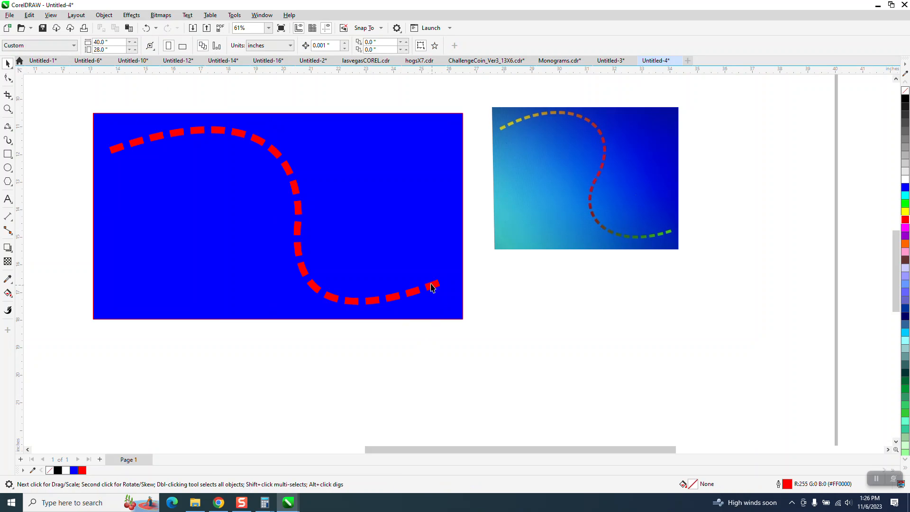
Duplicate the blue rectangle together with the grouped dashes directly below the original
scroll(392, 251, "down", 1)
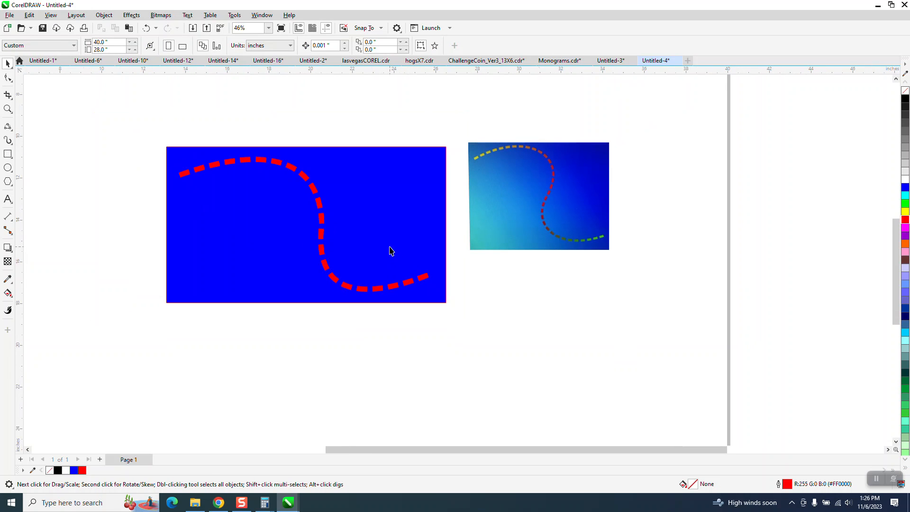
left_click_drag(162, 133, 463, 304)
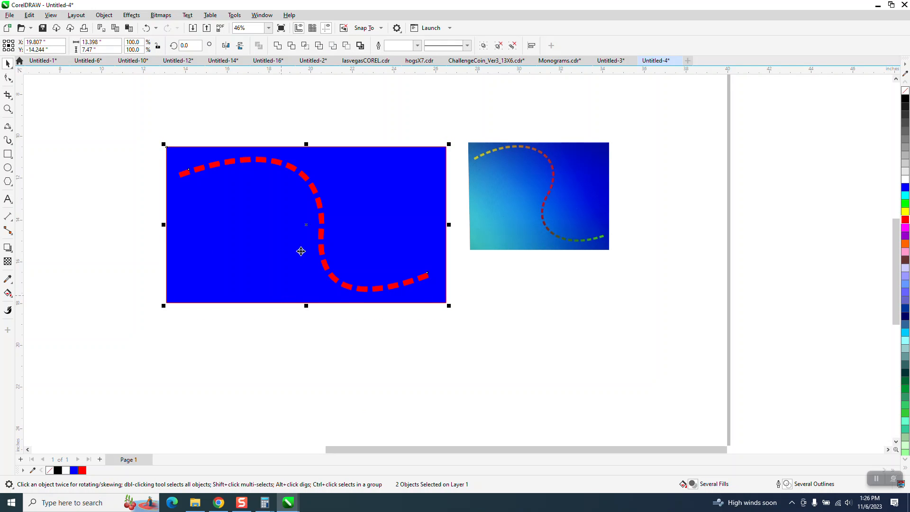
left_click_drag(308, 231, 300, 393)
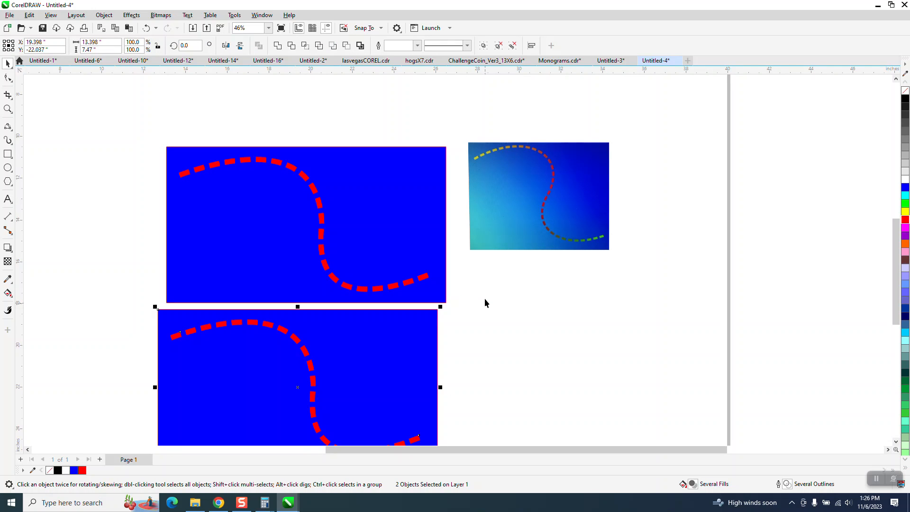
Remove the blue fill from the lower copy's rectangle, keeping its red outline
left_click(472, 286)
scroll(472, 291, "down", 2)
left_click(432, 321)
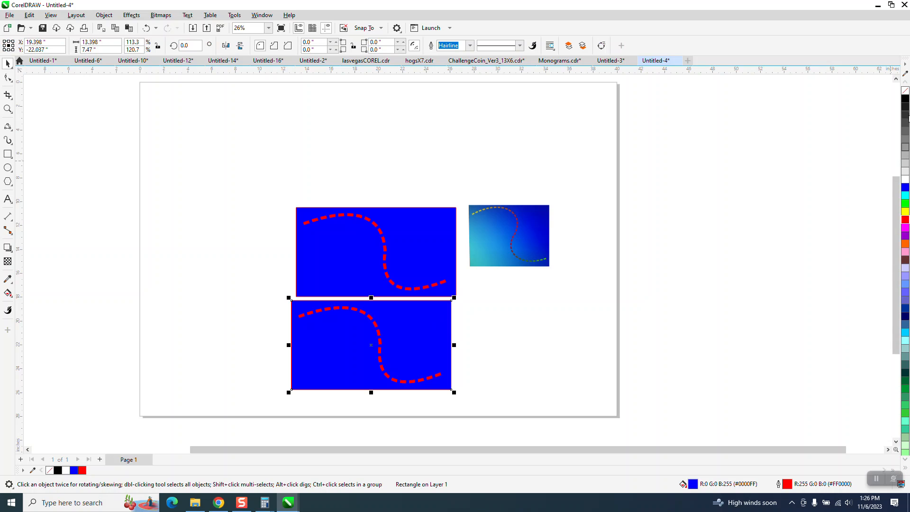
left_click(906, 91)
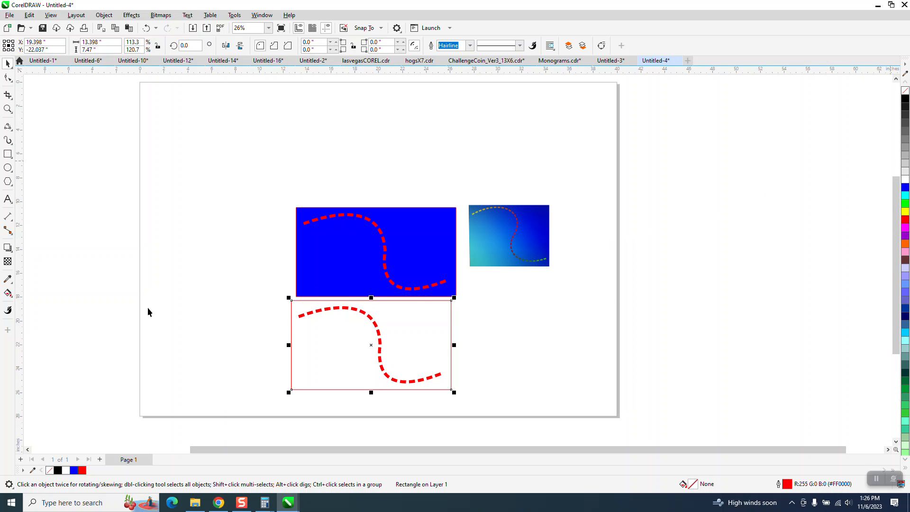
Use Smart Fill in blue with no outline on the area around the dashes in the lower rectangle
left_click(8, 292)
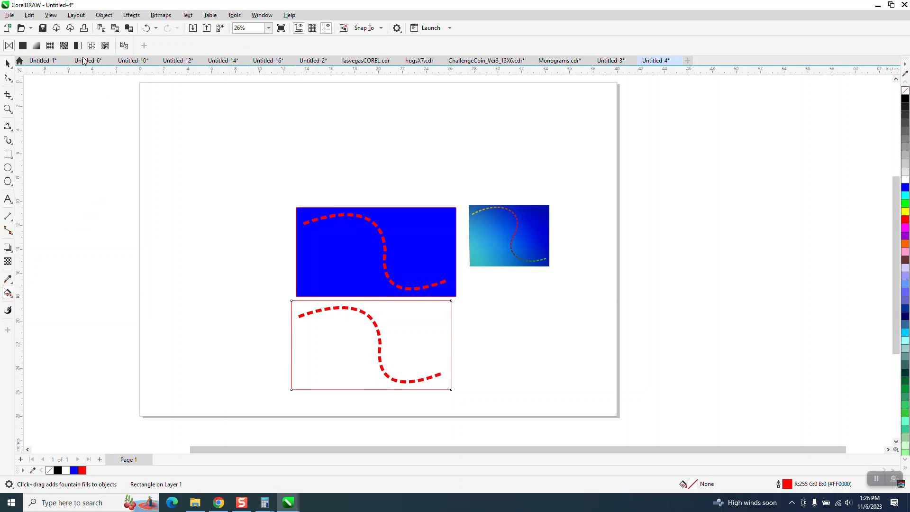
left_click(10, 295)
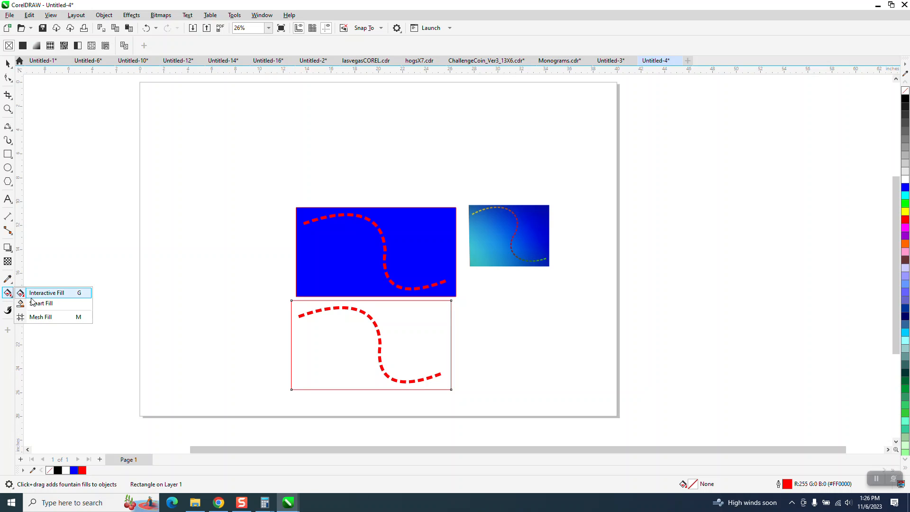
left_click(37, 303)
left_click(337, 363)
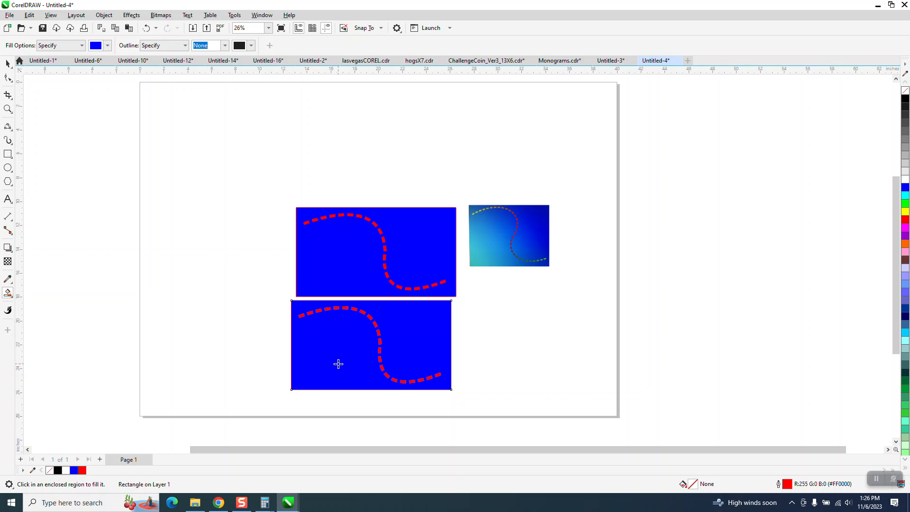
Set the document's nudge distance to 20 inches with nothing selected
left_click(13, 77)
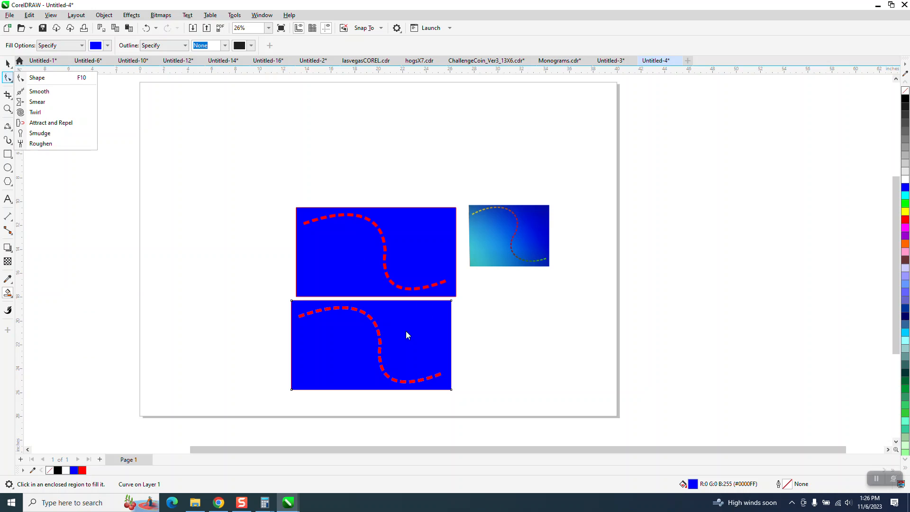
left_click(37, 77)
left_click(8, 63)
left_click(524, 312)
left_click(322, 45)
type("20")
Move the smart-filled blue shape away from the lower red-outlined rectangle, to an empty area beyond the page's right edge
left_click(444, 323)
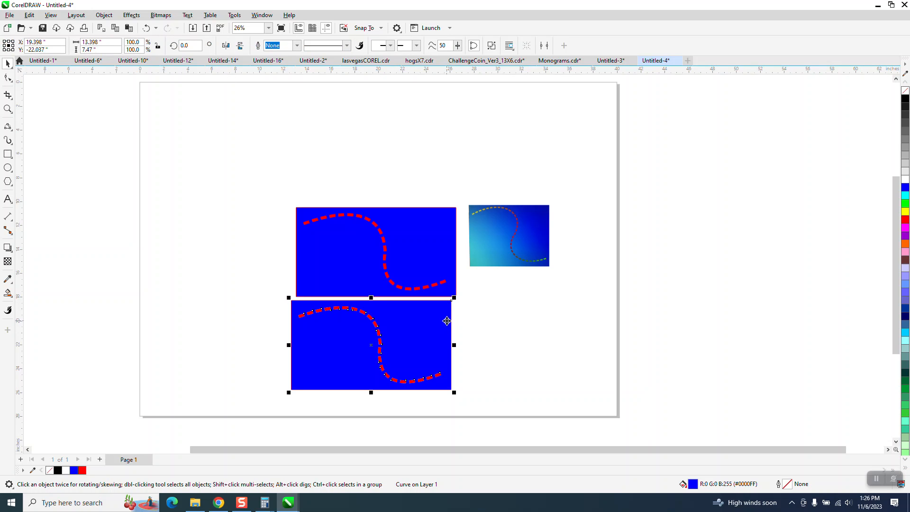
key("Right")
left_click_drag(631, 357, 690, 260)
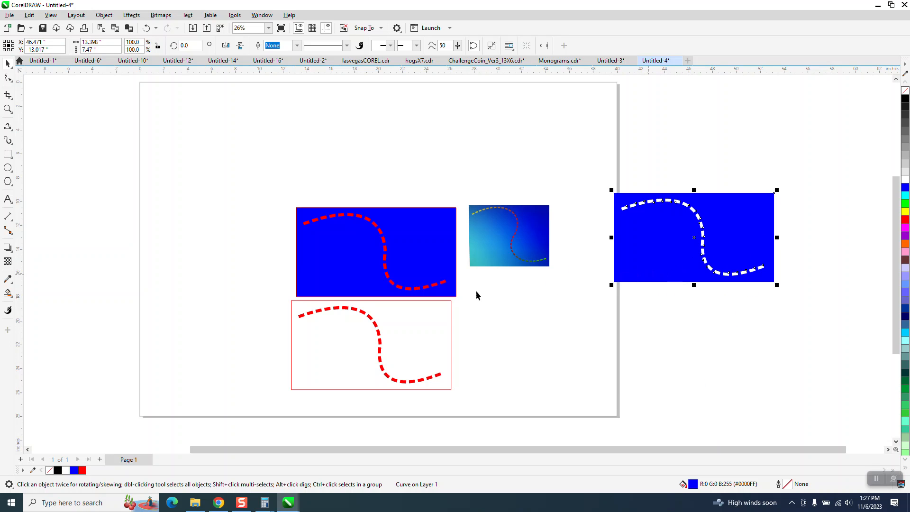
left_click(8, 109)
left_click_drag(603, 177, 810, 322)
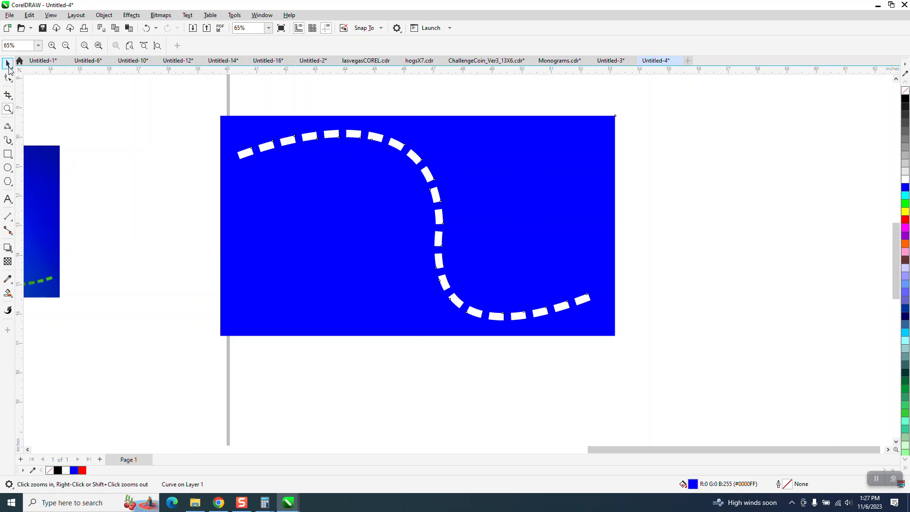
Draw a 13.398 by 7.47 inch rectangle over the blue cutout shape, shift it 20 inches right and fill it green
left_click(8, 63)
scroll(337, 182, "down", 1)
scroll(359, 200, "down", 1)
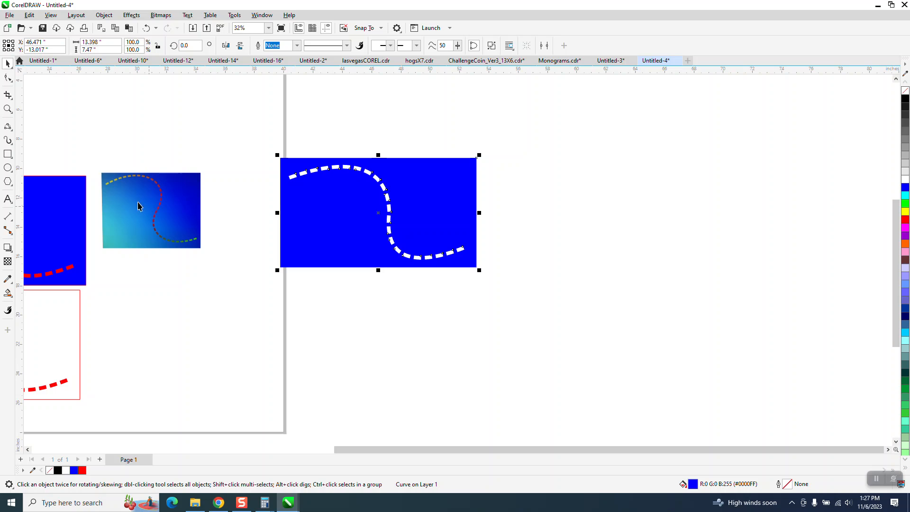
left_click(9, 154)
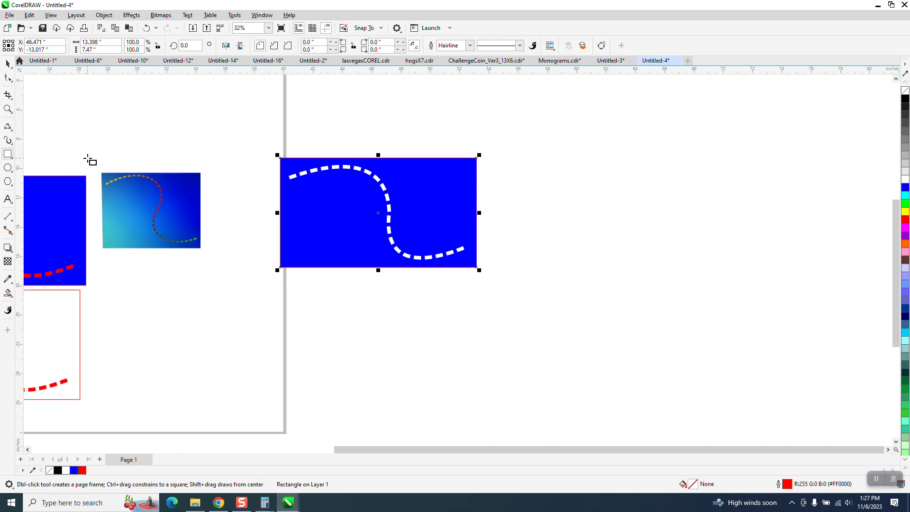
key("ctrl+d")
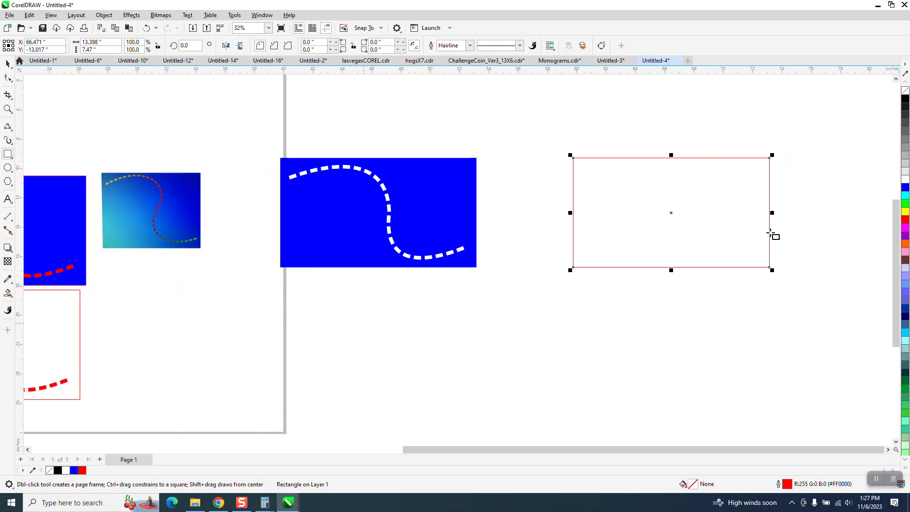
left_click(905, 203)
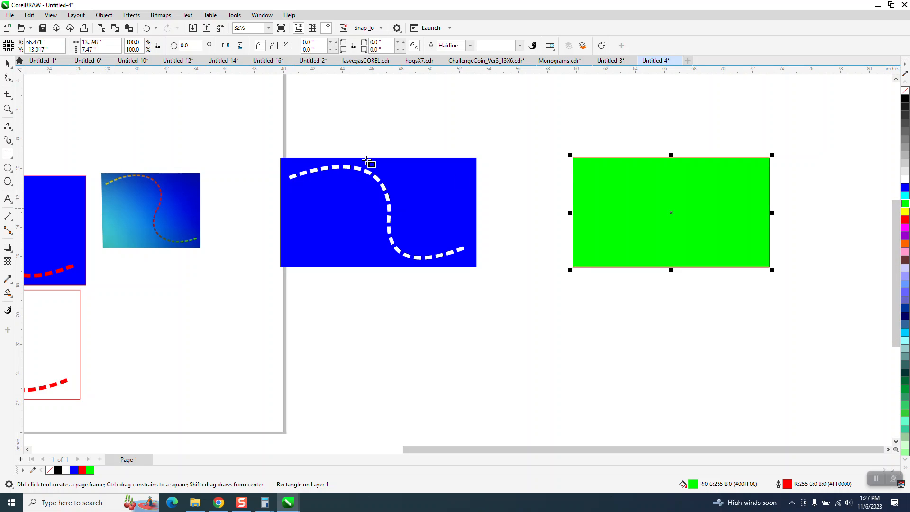
Apply a linear fountain fill to the blue cutout shape, from blue near its upper-right corner to cyan at its lower-left corner
left_click(8, 63)
left_click(171, 151)
left_click(301, 221)
left_click(11, 294)
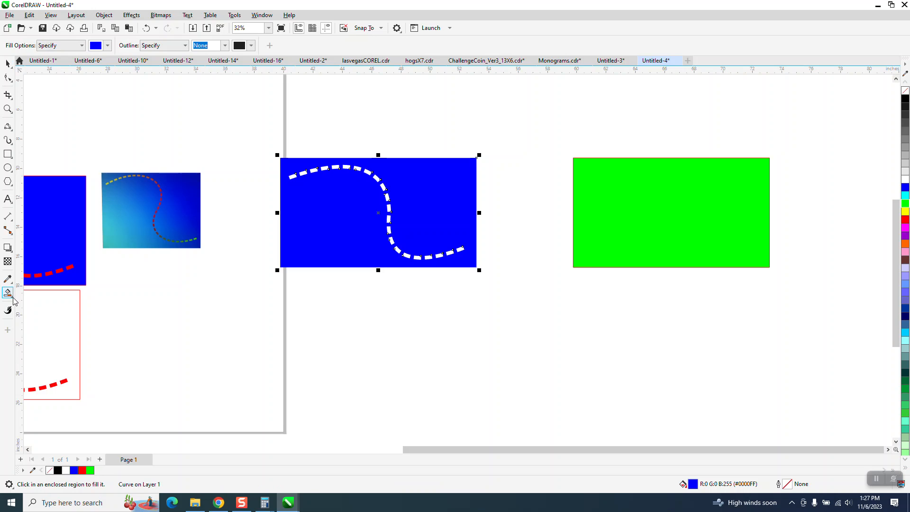
left_click(12, 297)
left_click(35, 292)
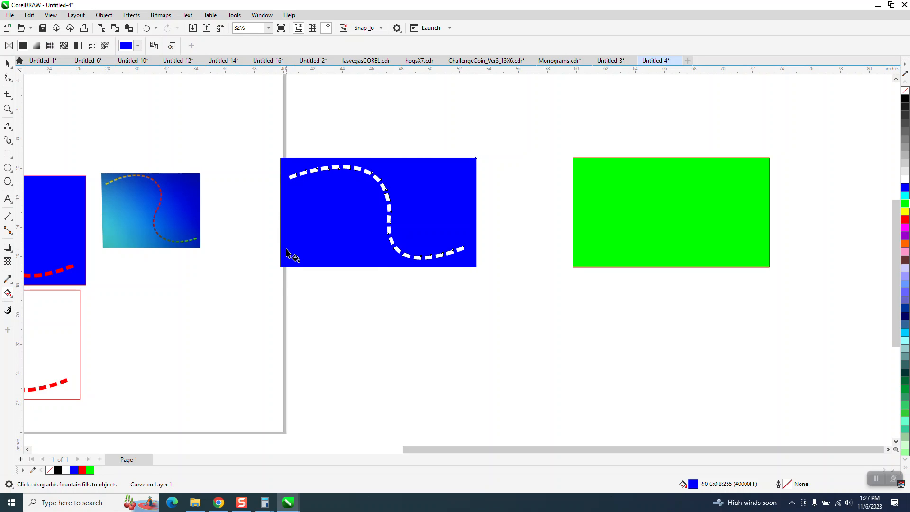
left_click_drag(453, 171, 283, 261)
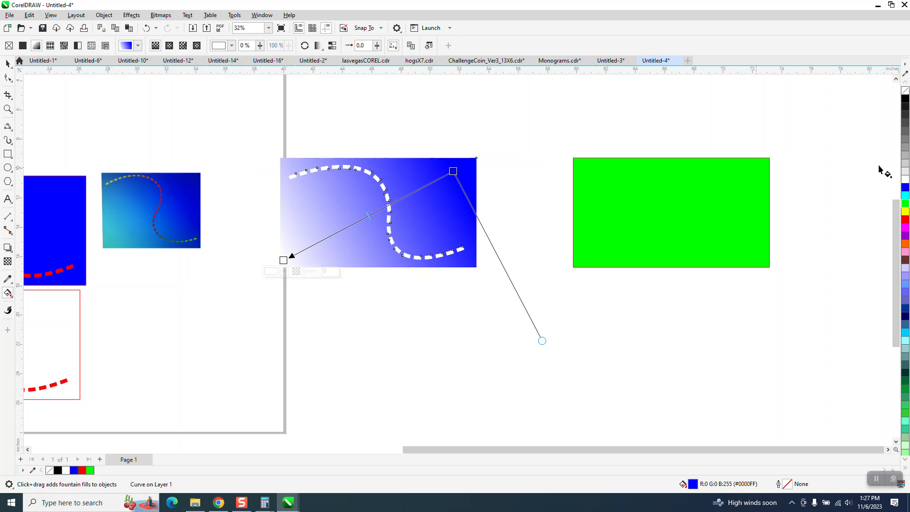
left_click_drag(723, 231, 283, 260)
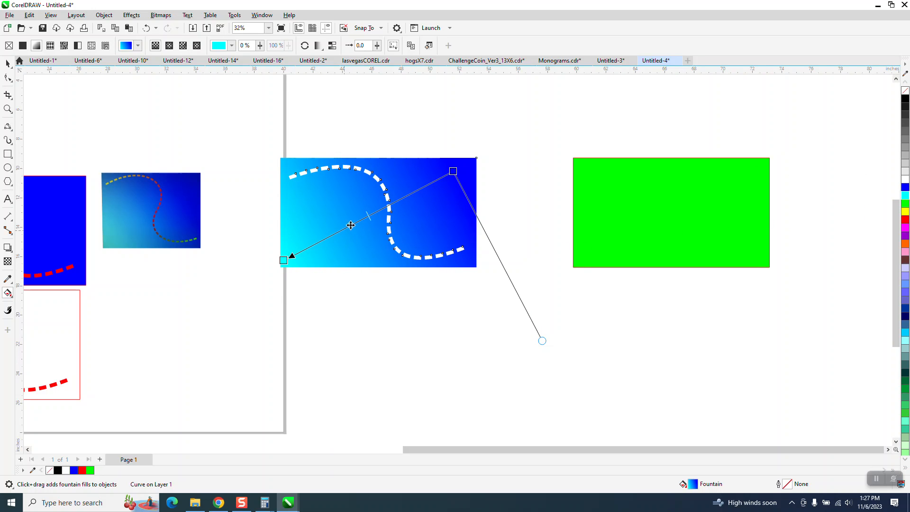
left_click_drag(341, 232, 345, 247)
Nudge the green rectangle 20 inches left onto the gradient cutout shape and order it behind that shape
left_click(8, 63)
left_click(589, 213)
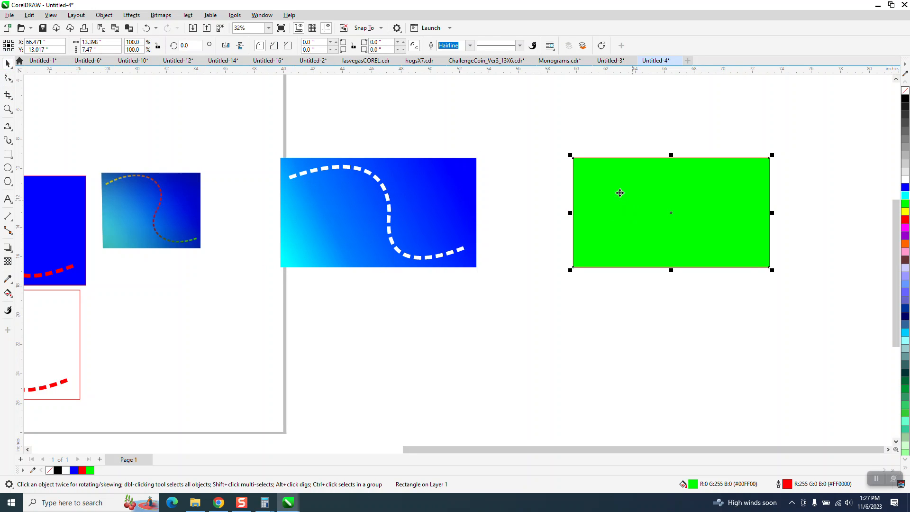
key("Left")
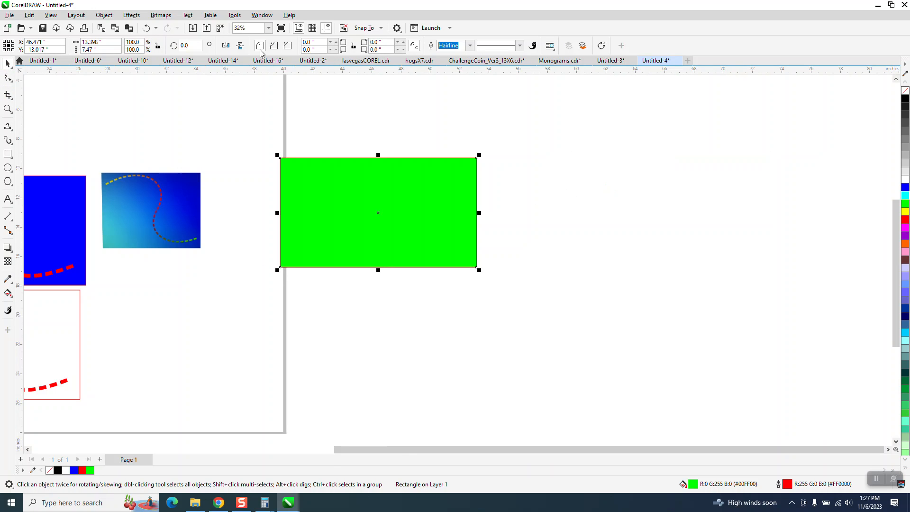
left_click(104, 15)
mouse_move(172, 173)
left_click(240, 177)
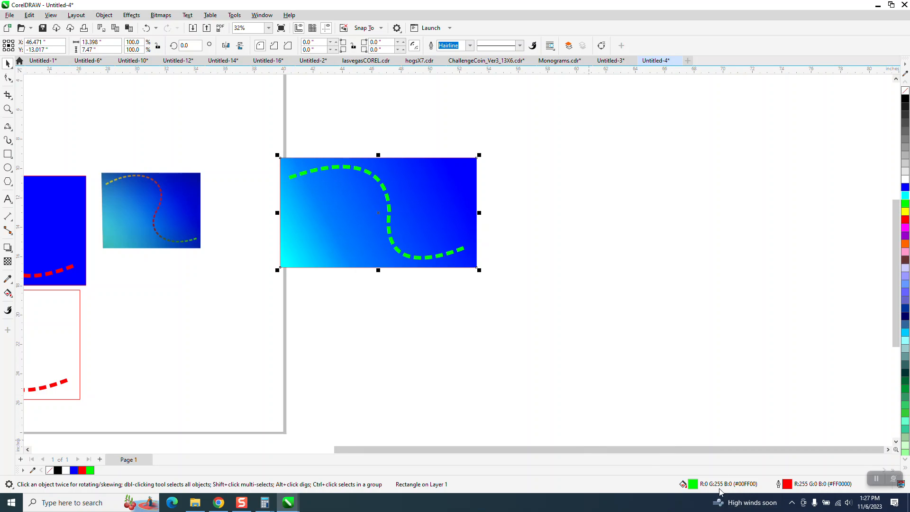
Give the green rectangle a fountain fill running from green at the curve's lower-right end to yellow near its upper-left end
left_click(12, 299)
left_click(40, 293)
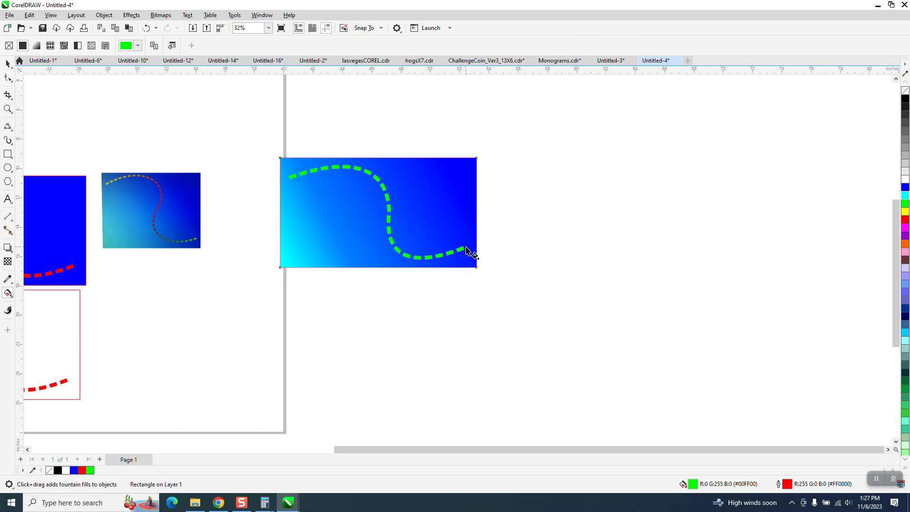
left_click_drag(464, 249, 297, 158)
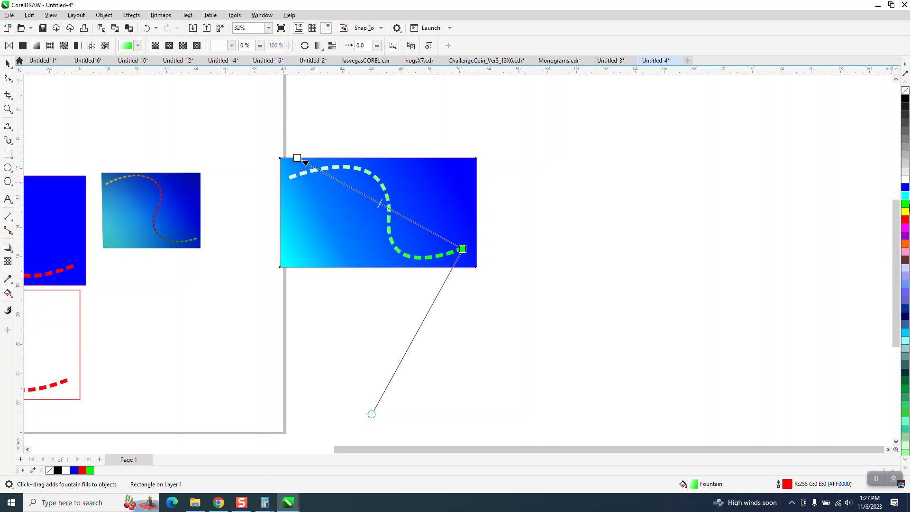
left_click_drag(906, 211, 297, 157)
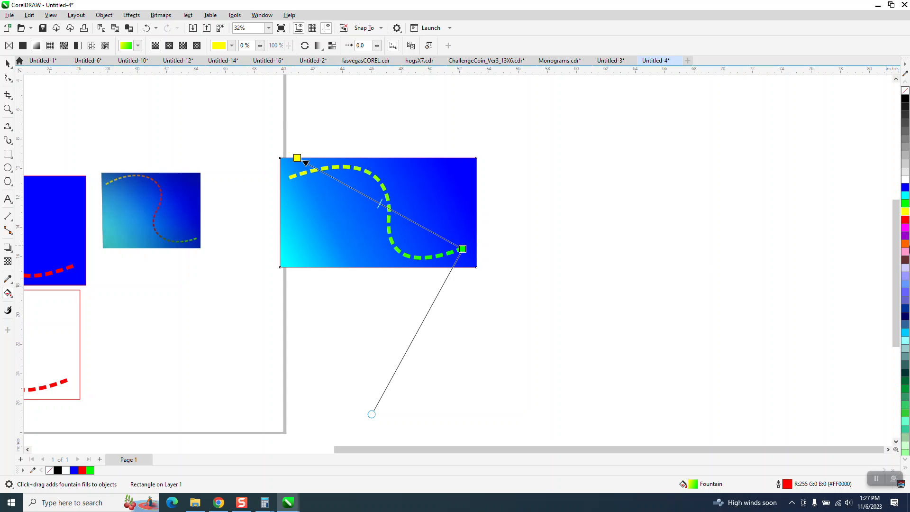
Add a red colour stop at the middle of the rectangle's yellow-to-green fountain fill
scroll(716, 290, "down", 1)
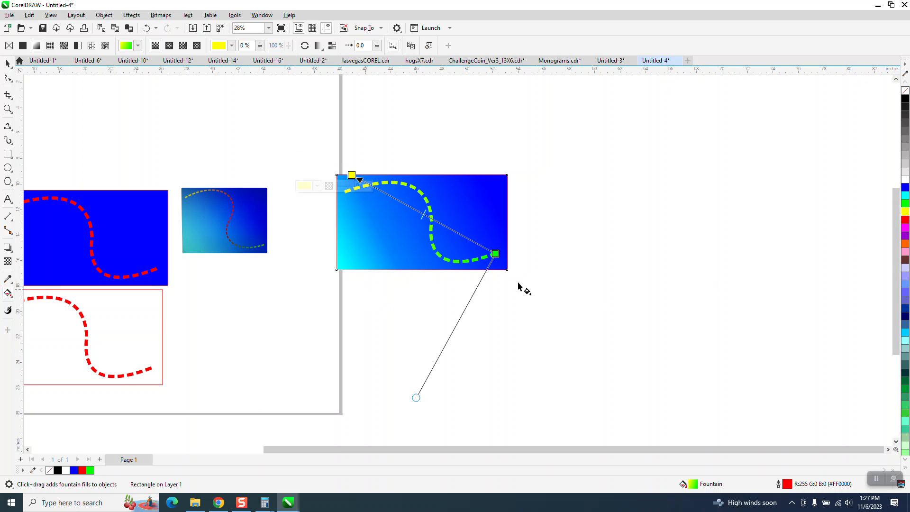
left_click_drag(889, 218, 426, 218)
left_click(146, 28)
left_click_drag(905, 219, 427, 216)
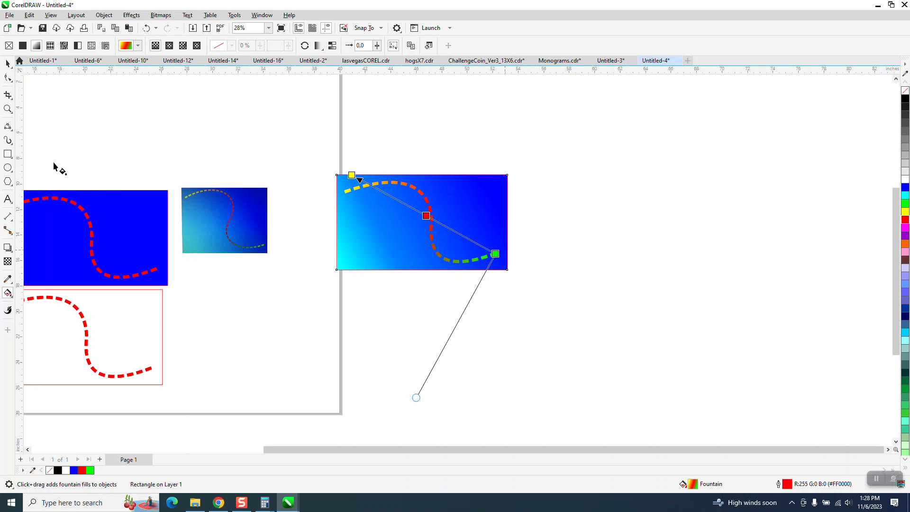
Move the blue-to-cyan cutout shape aside to reveal the multicolour rectangle behind it, then undo the moves
left_click(7, 109)
left_click_drag(580, 308, 583, 310)
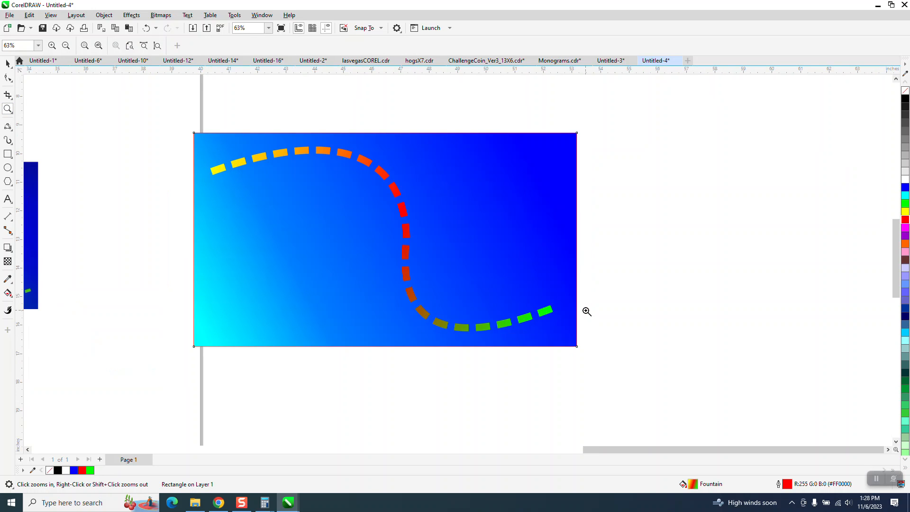
scroll(434, 284, "down", 1)
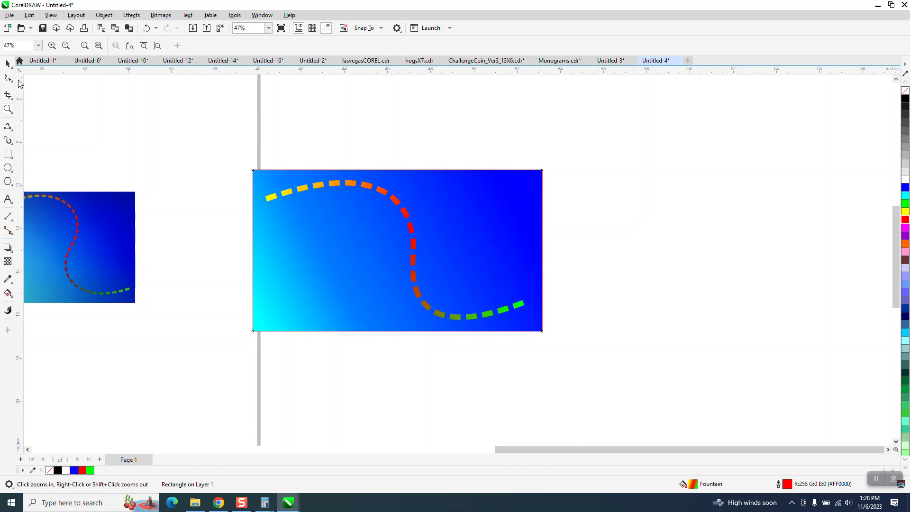
left_click(7, 63)
left_click_drag(483, 201, 606, 209)
left_click_drag(581, 236, 715, 247)
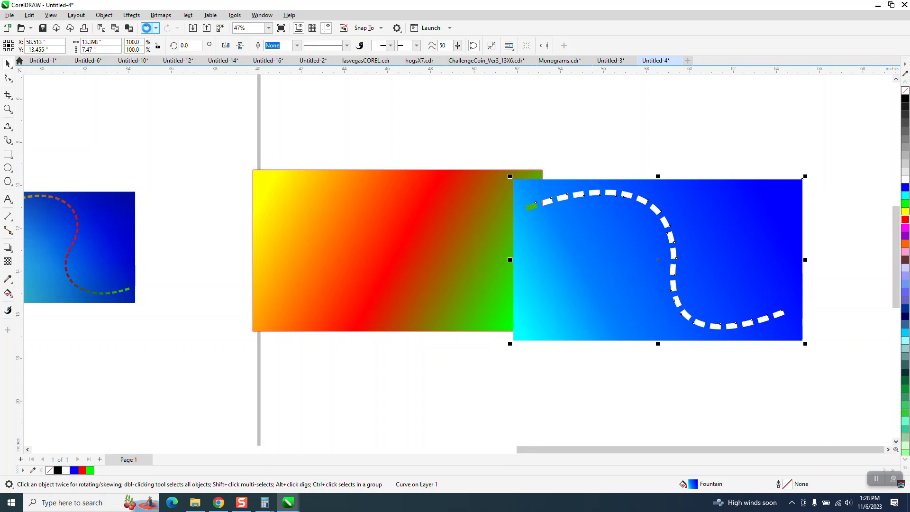
left_click(147, 28)
left_click(147, 28)
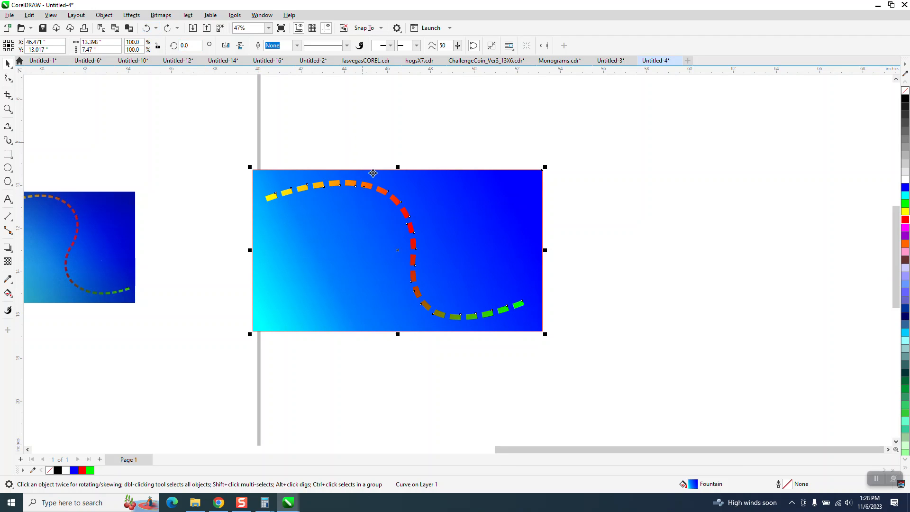
Select the cutout shape and the multicolour rectangle together and move them about 2.4 inches right and 0.8 inches up
left_click(368, 144)
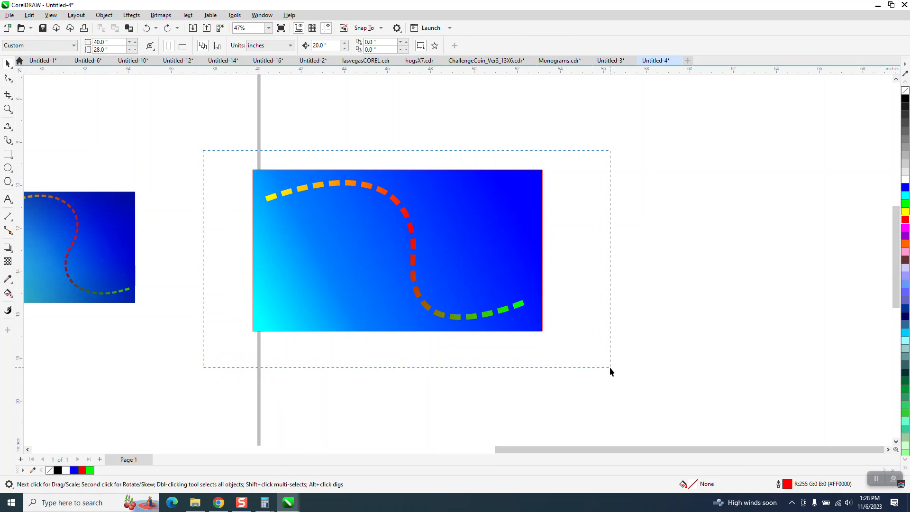
left_click_drag(609, 367, 610, 367)
left_click_drag(412, 255, 463, 242)
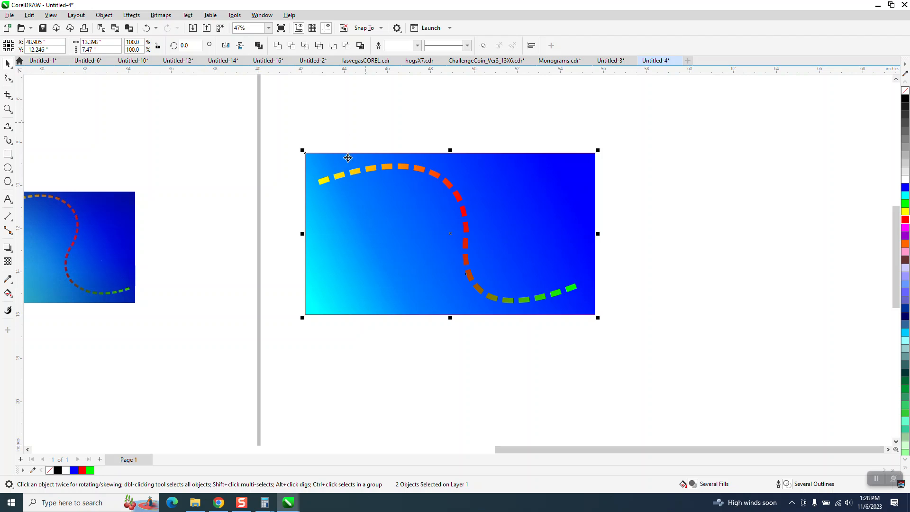
scroll(354, 242, "down", 1)
scroll(355, 242, "down", 2)
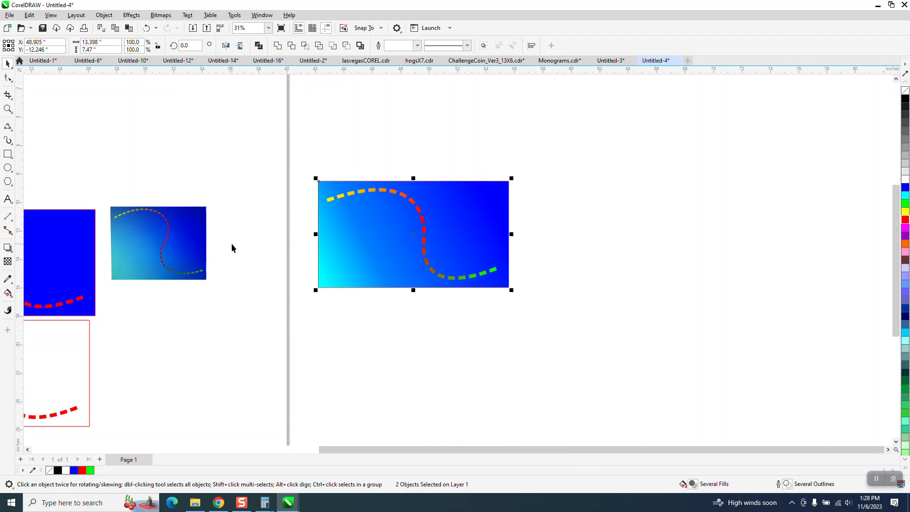
left_click(8, 109)
left_click_drag(303, 150, 565, 305)
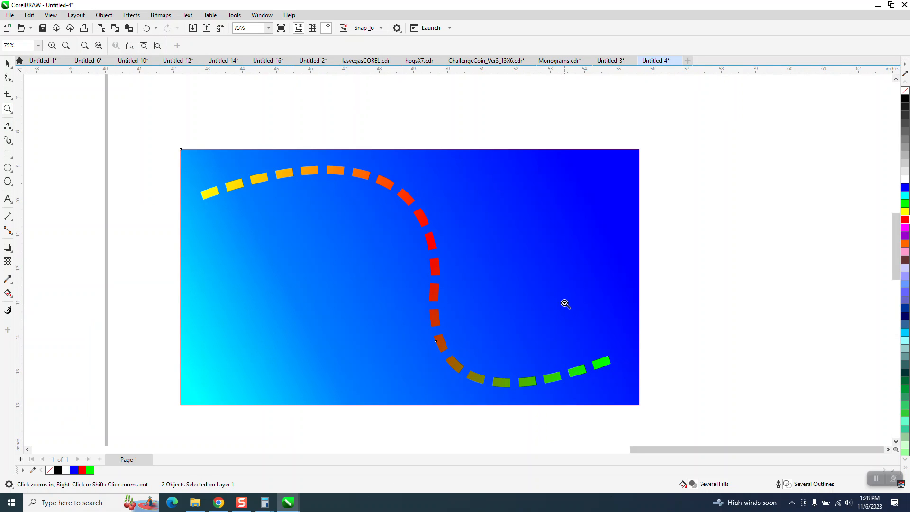
scroll(470, 256, "down", 2)
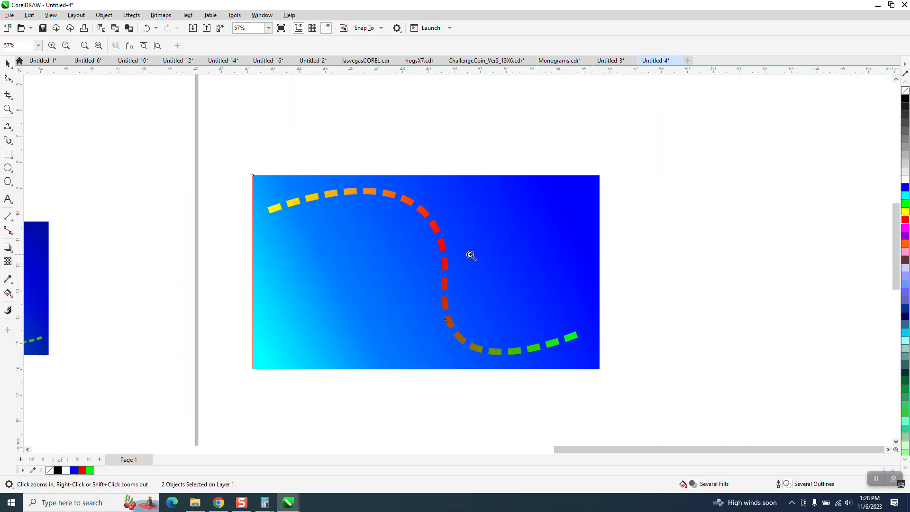
scroll(470, 256, "down", 1)
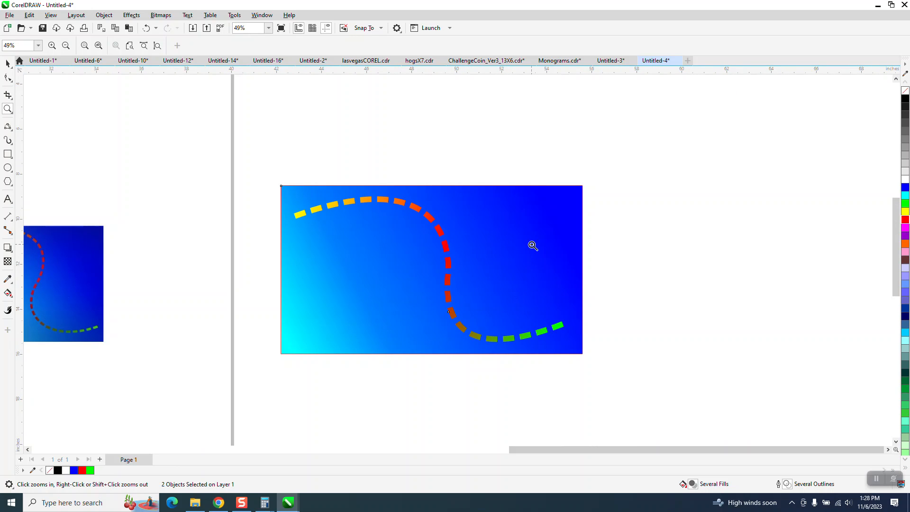